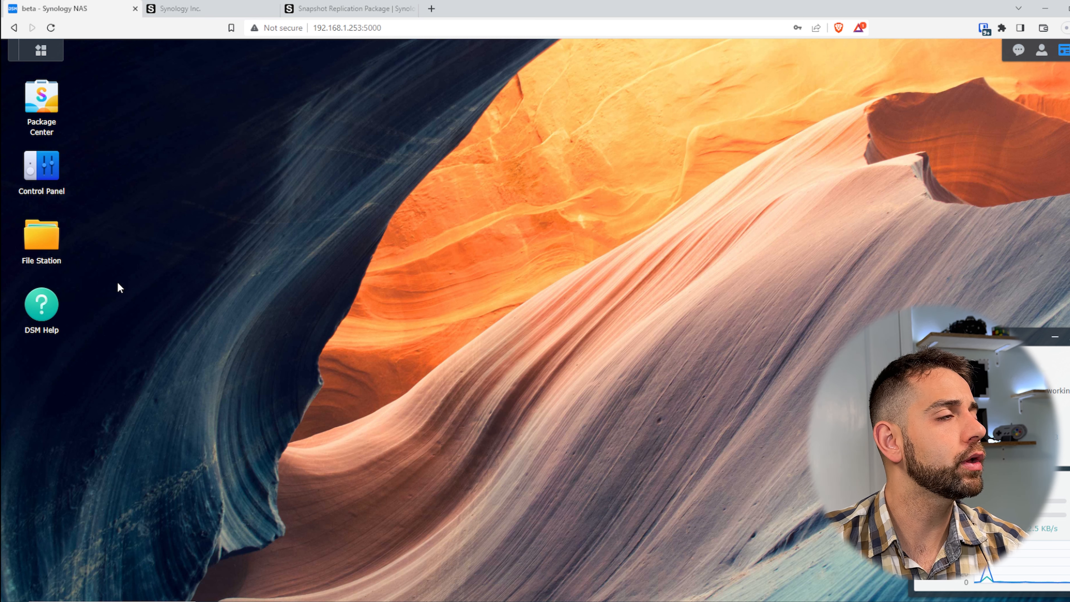
Read the Snapshot Replication product page, covering block-level data protection, replication topologies and management features
left_click(337, 9)
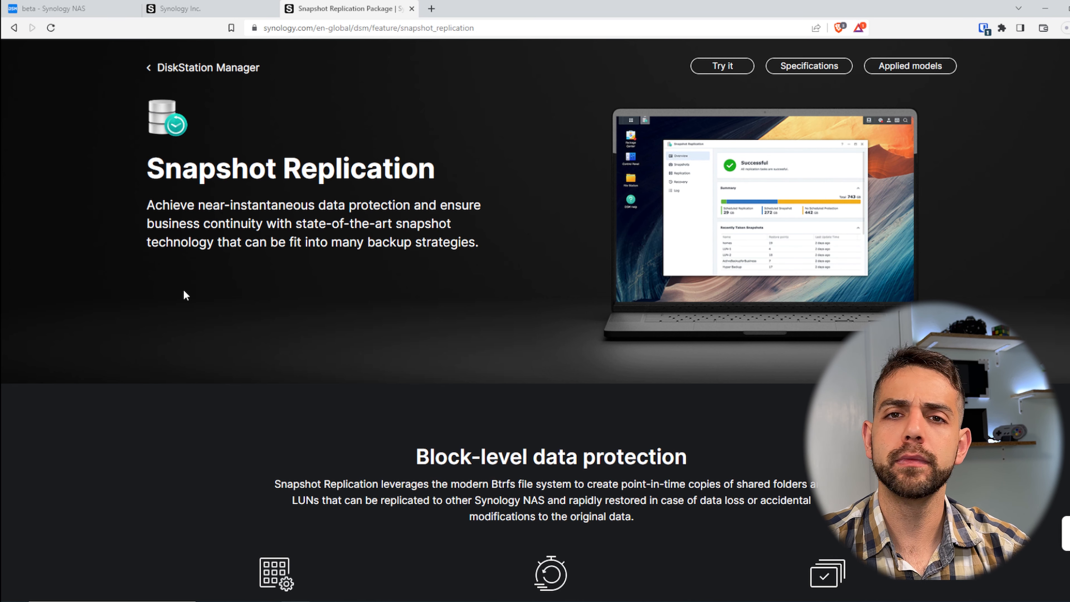
scroll(184, 289, "up", 2)
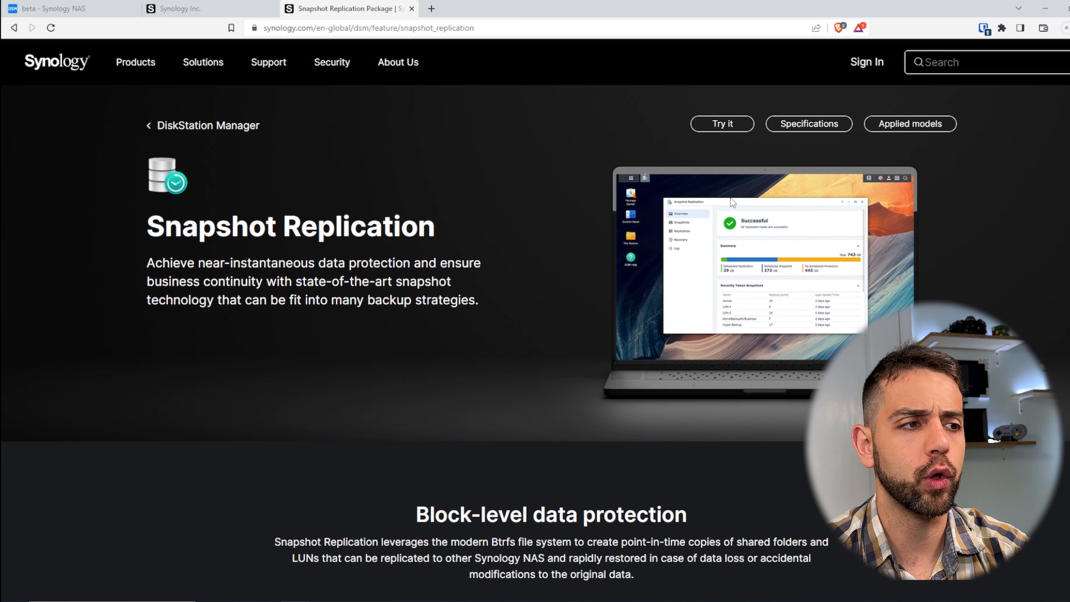
scroll(731, 202, "down", 4)
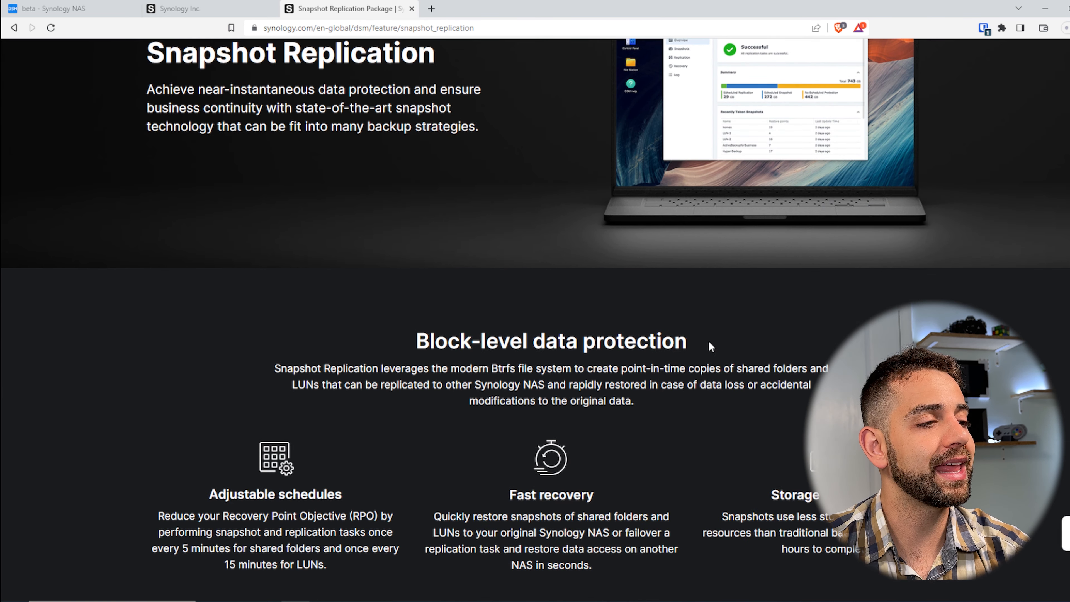
scroll(452, 364, "down", 3)
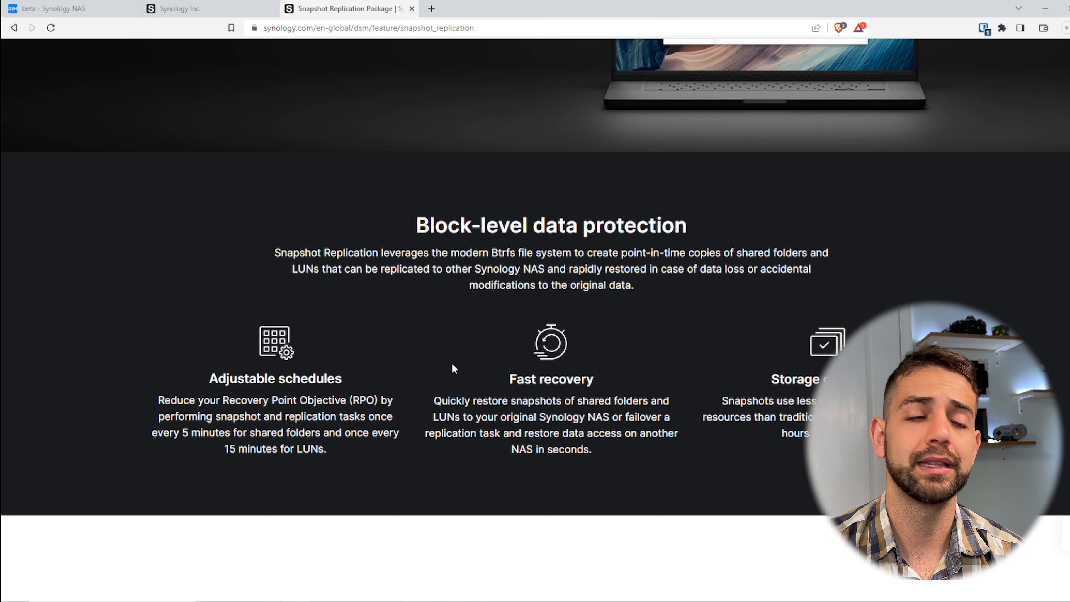
scroll(453, 364, "down", 15)
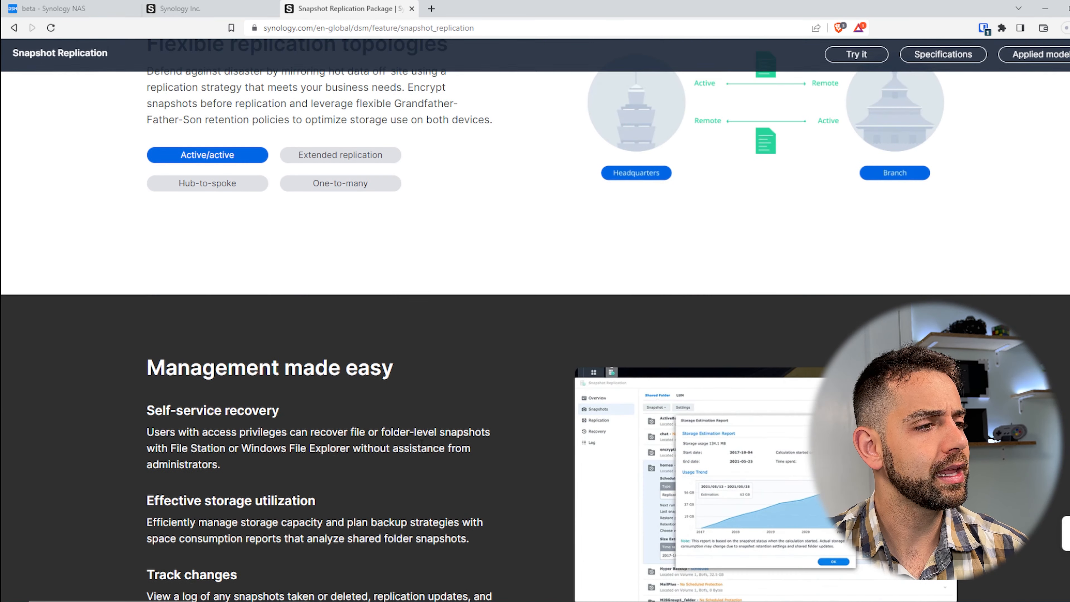
scroll(446, 285, "up", 1)
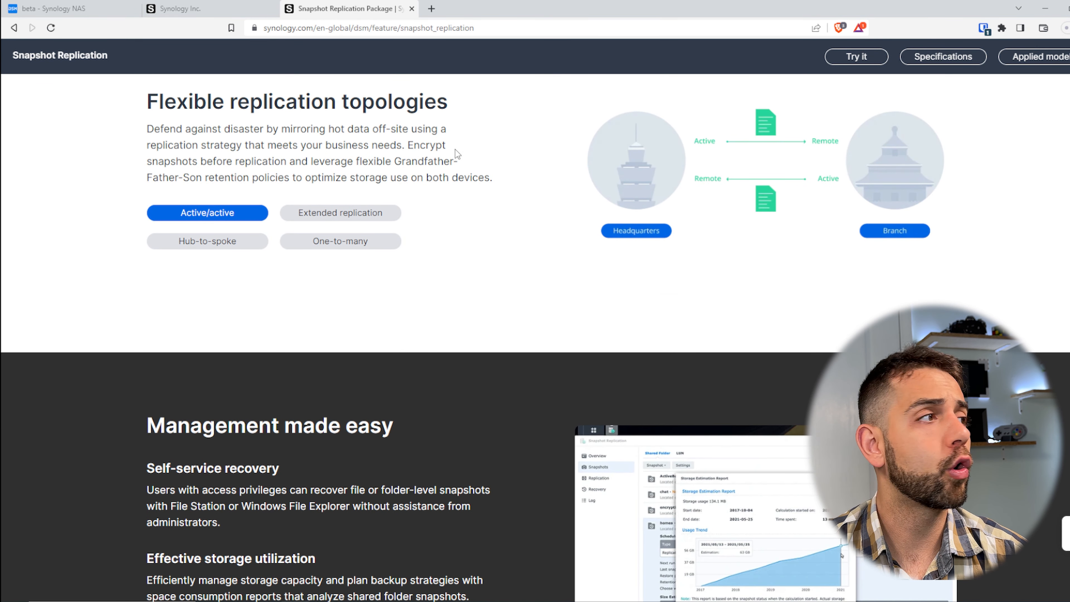
scroll(268, 165, "up", 1)
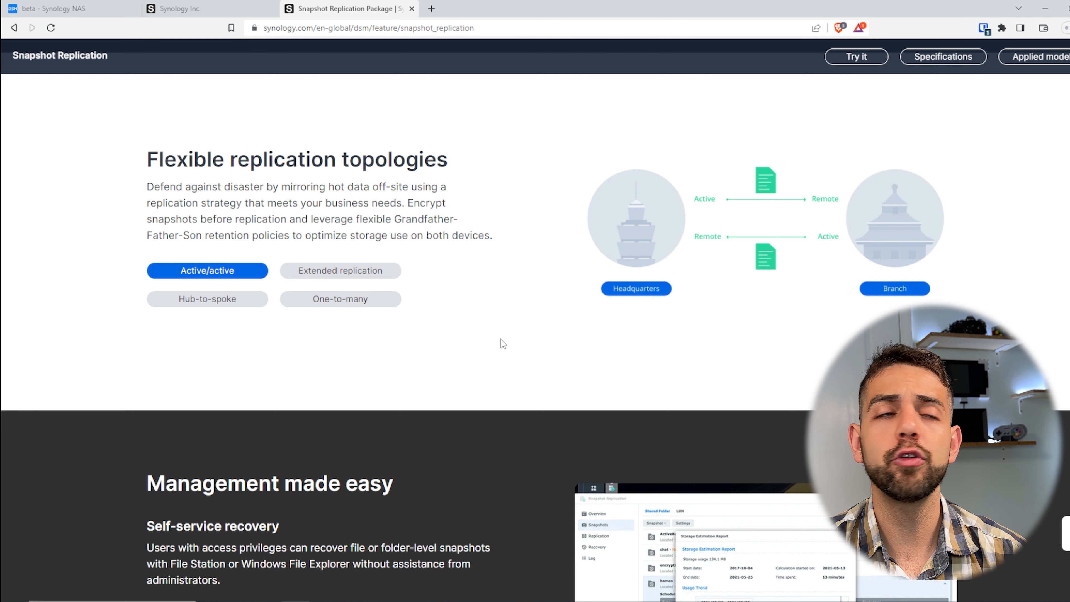
Find the Snapshot Replication package on the NAS and install it together with the Replication Service
left_click(87, 8)
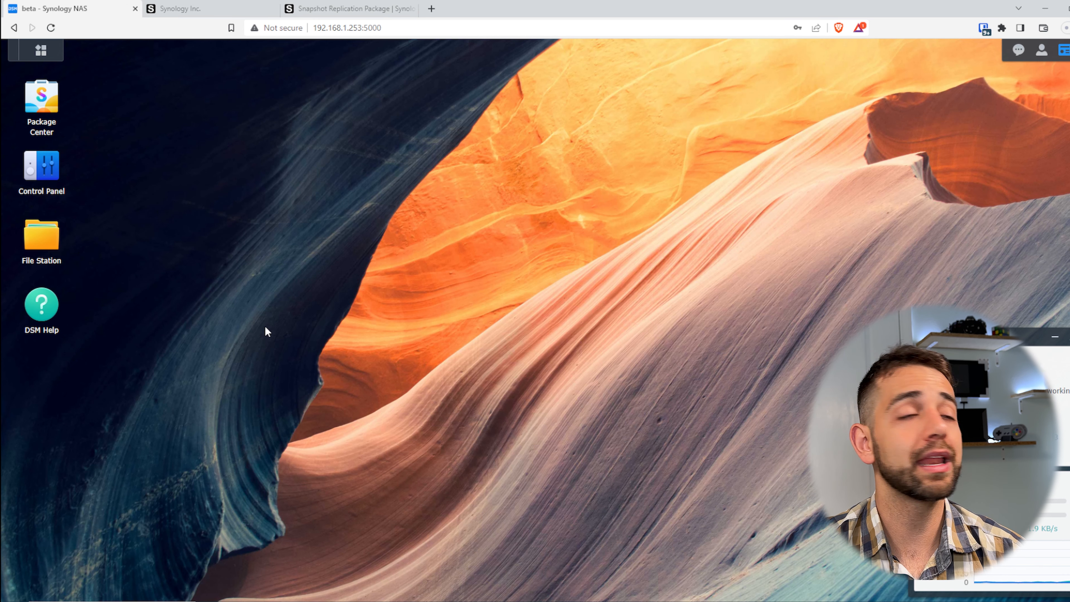
left_click(45, 98)
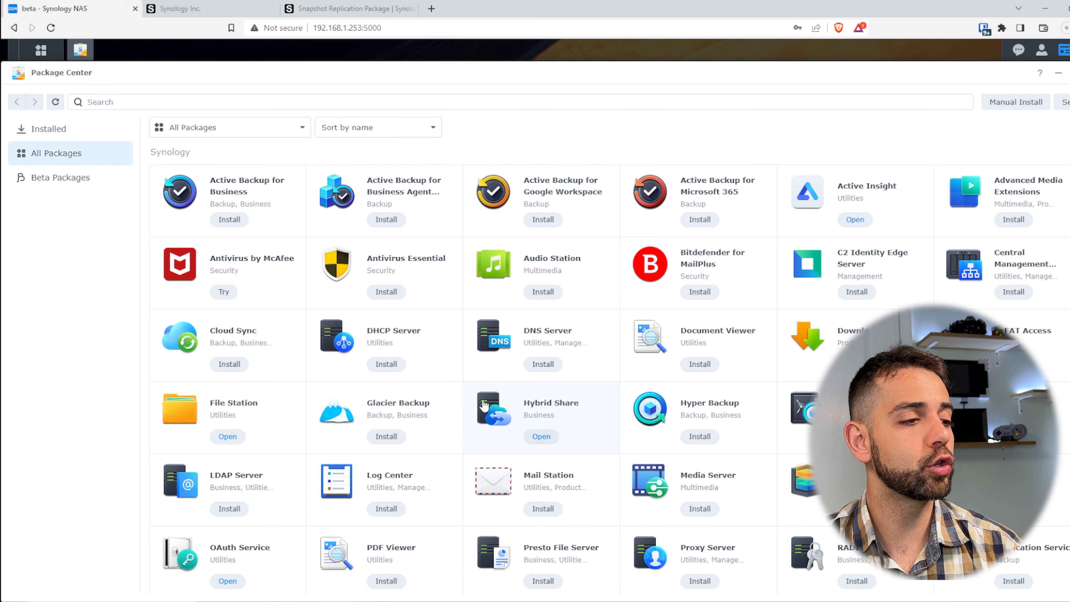
left_click(578, 102)
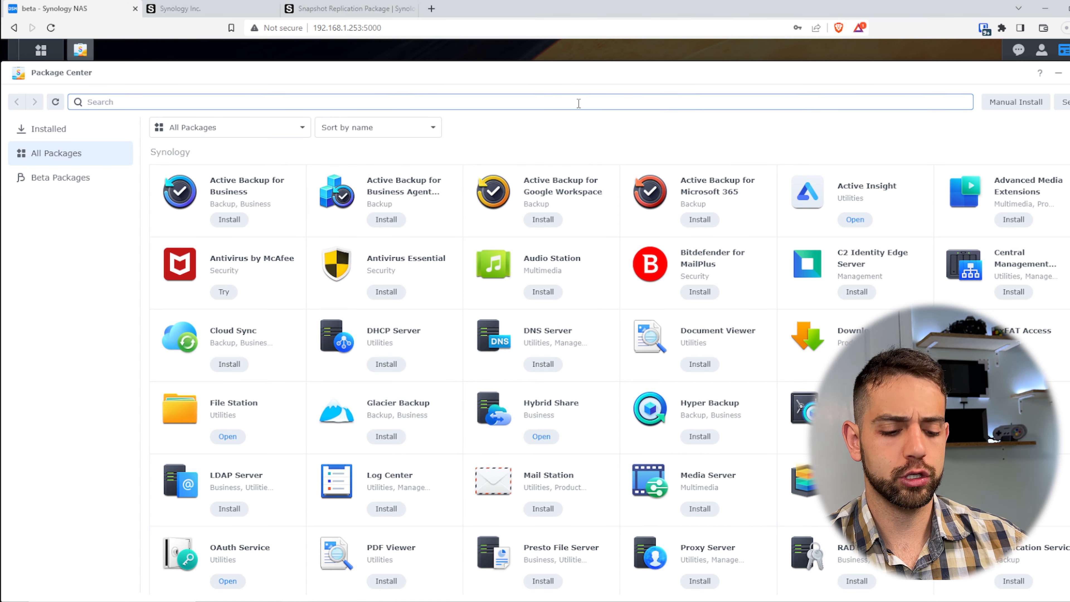
type("snap")
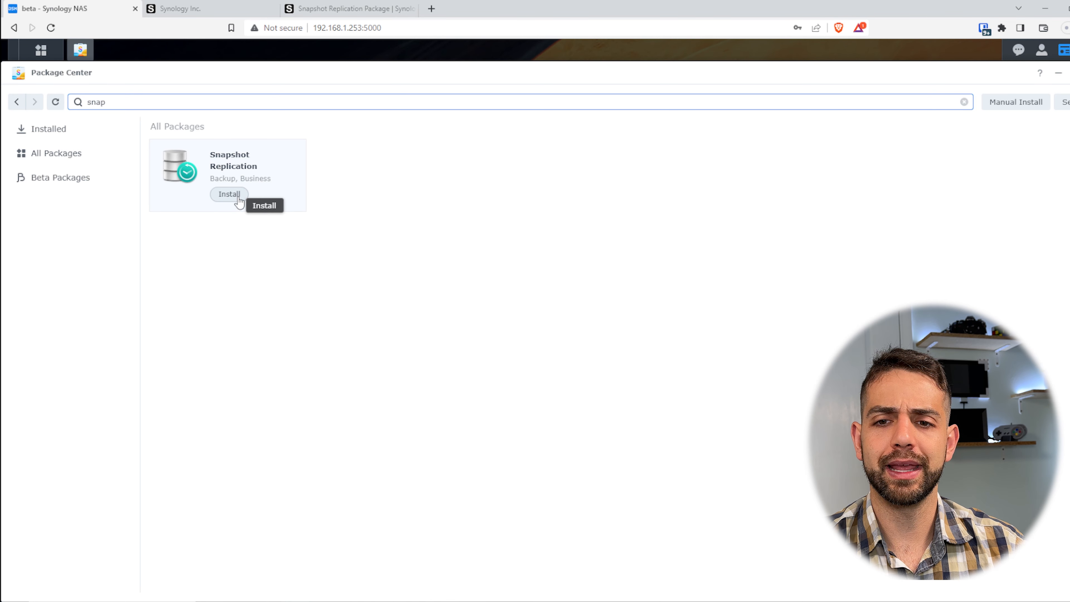
left_click(229, 194)
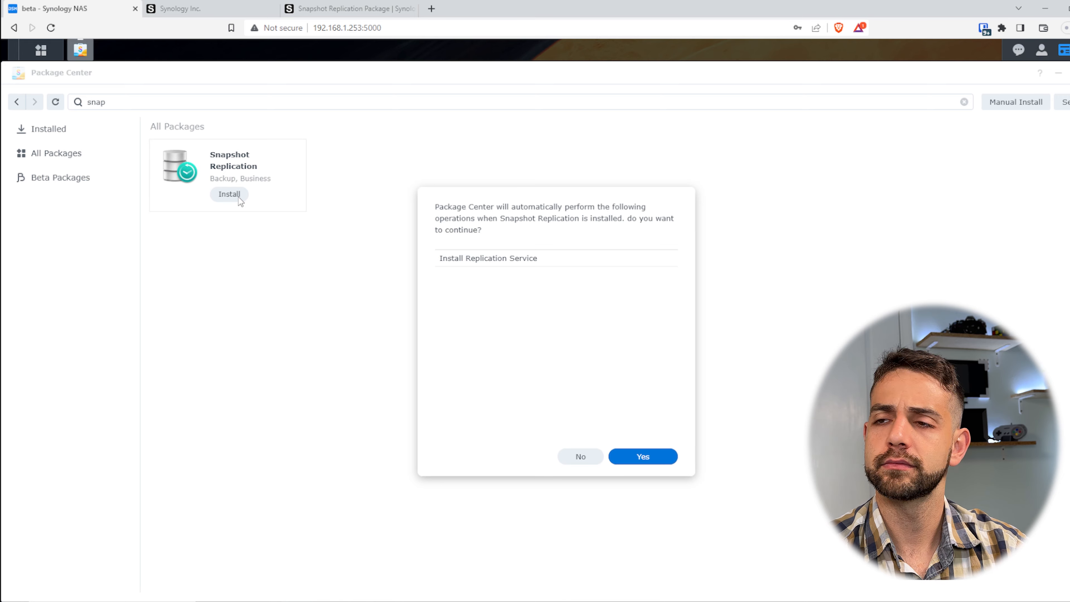
left_click(638, 456)
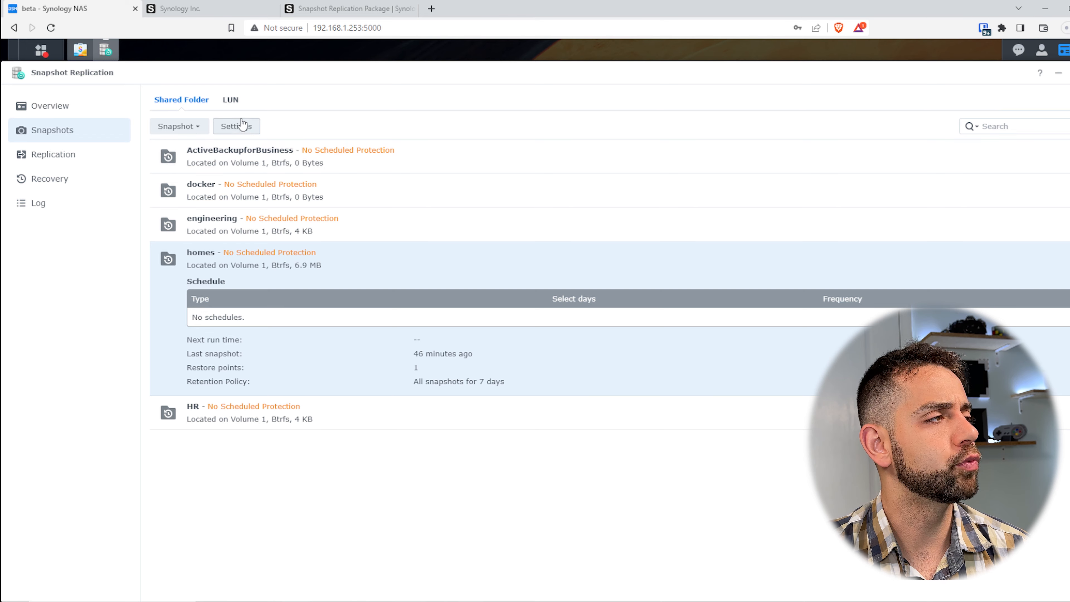
Enable a snapshot schedule for the homes shared folder, running daily with a frequency of every day
left_click(244, 127)
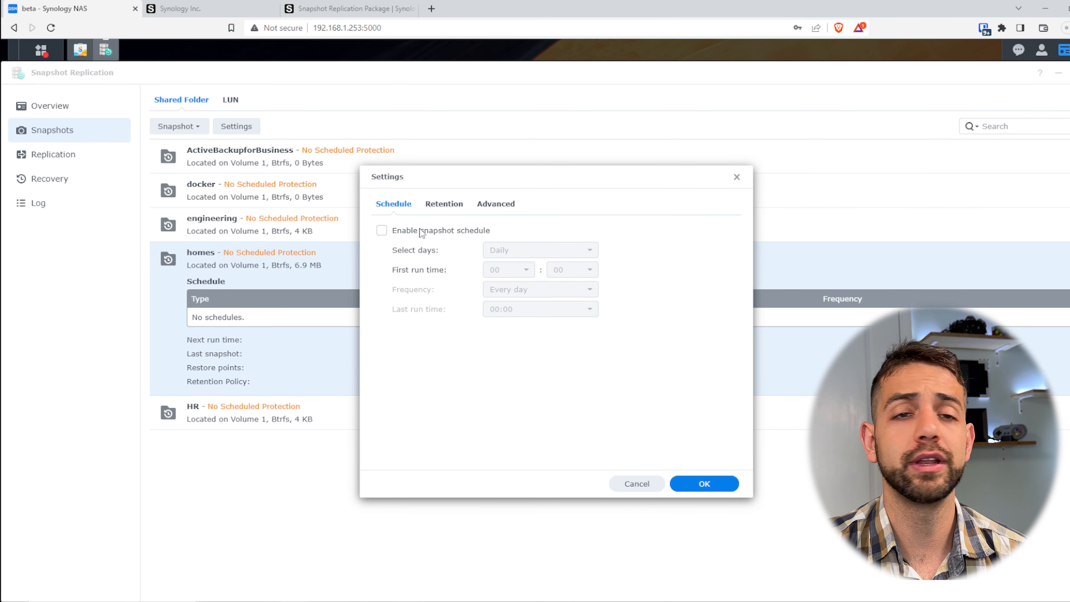
left_click(406, 229)
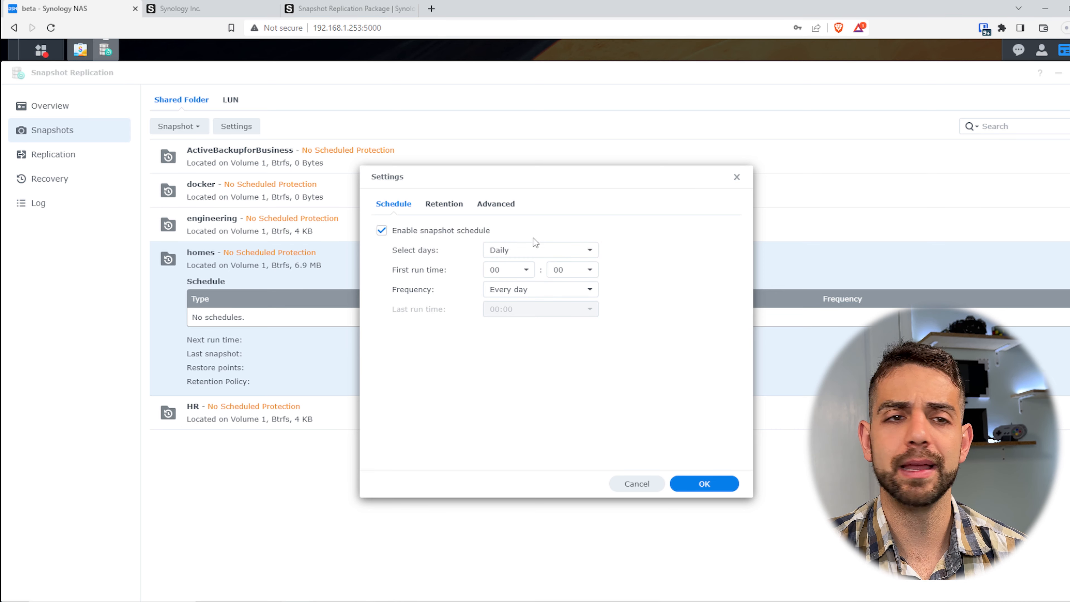
left_click(553, 252)
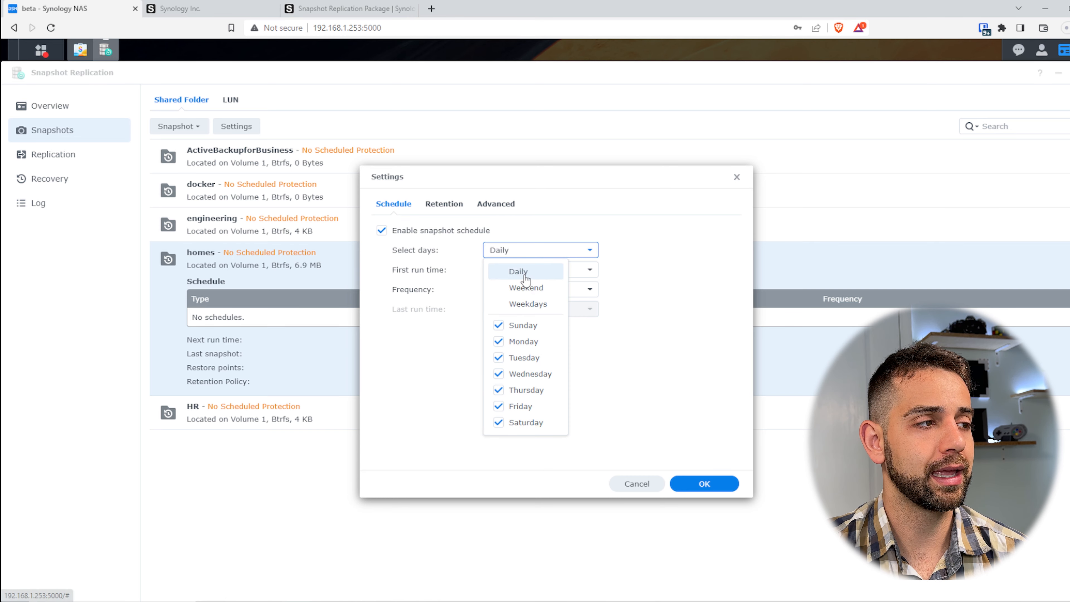
left_click(693, 334)
left_click(528, 288)
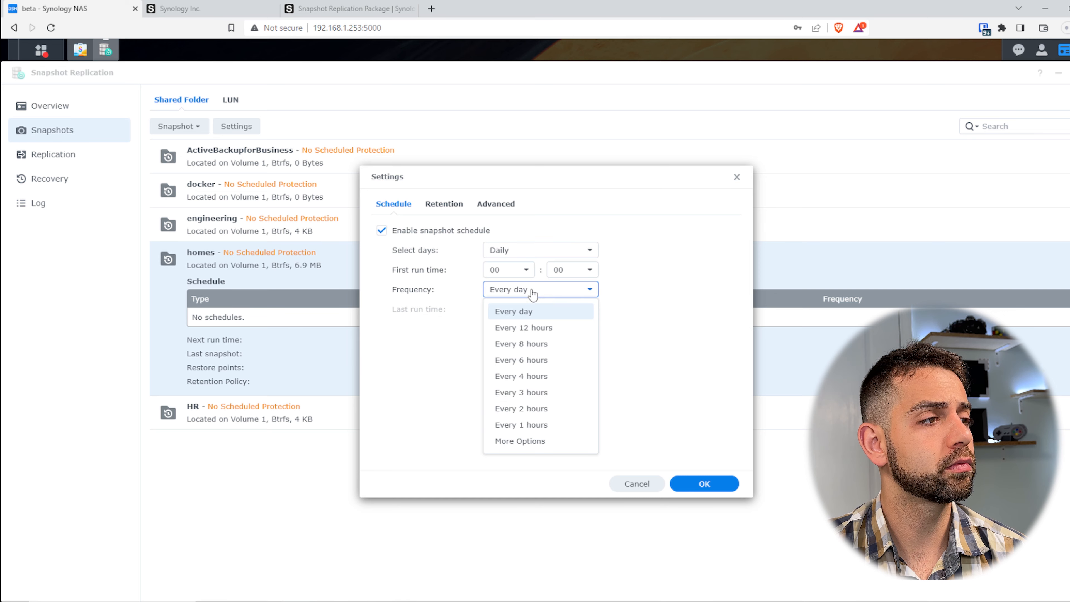
left_click(563, 424)
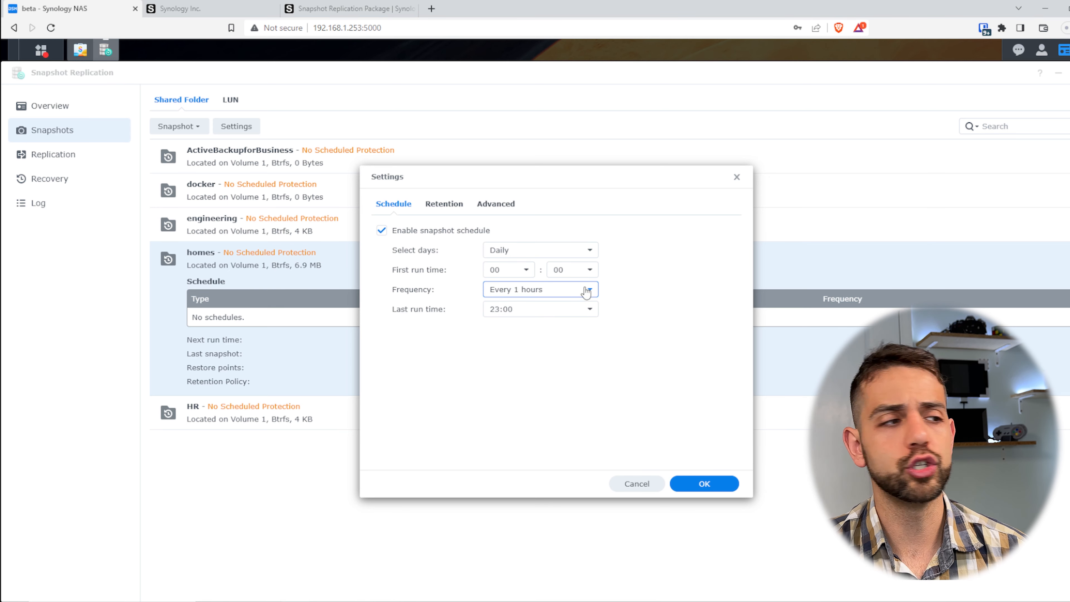
left_click(591, 294)
left_click(546, 313)
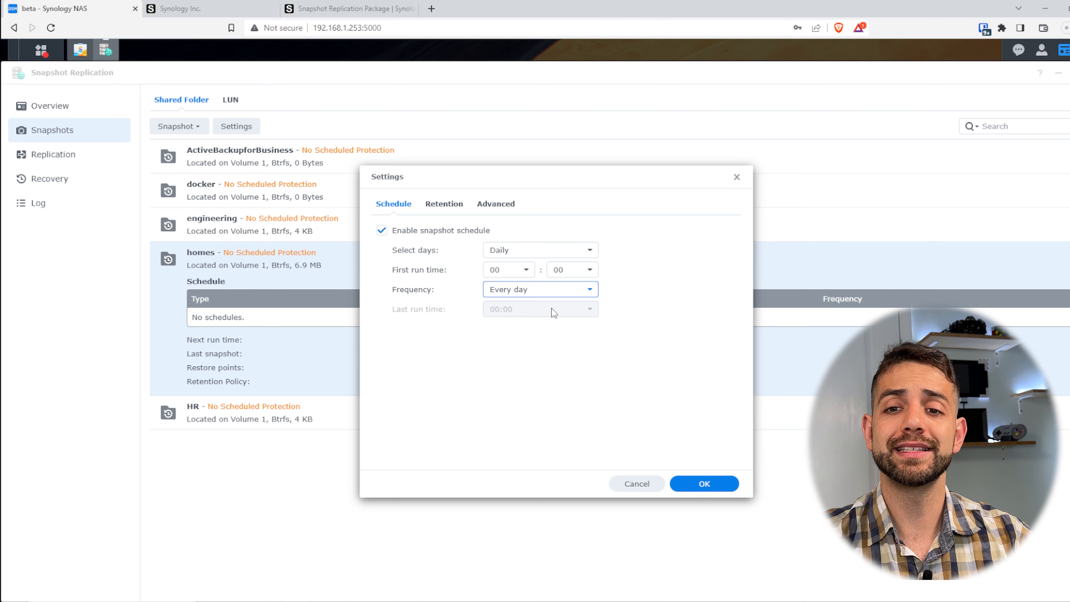
Review the snapshot-count and advanced retention options with their rules, and return to keeping all snapshots for 7 days
left_click(444, 207)
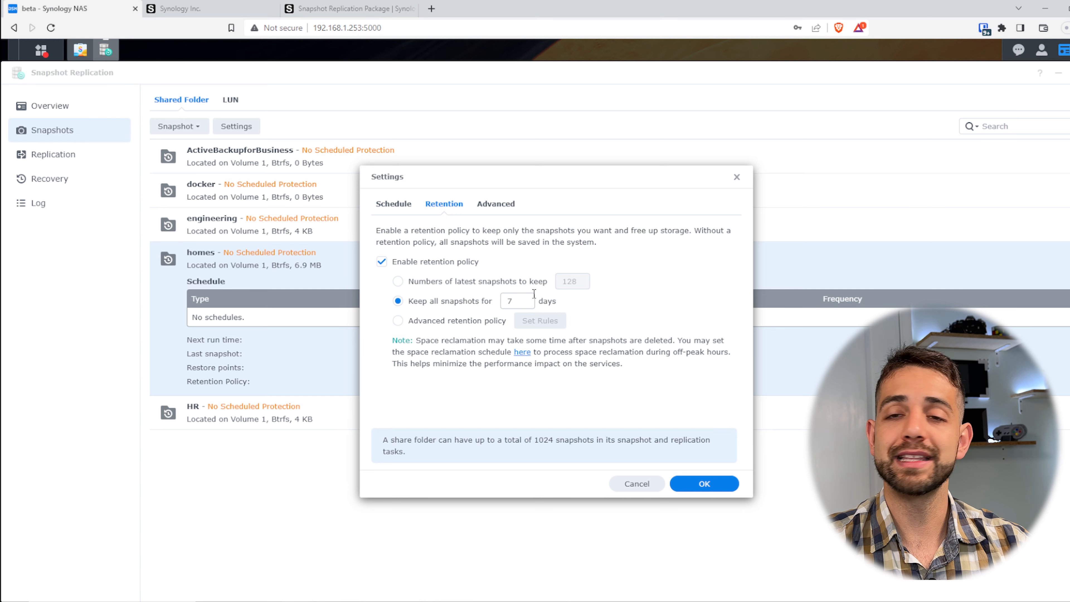
left_click(485, 286)
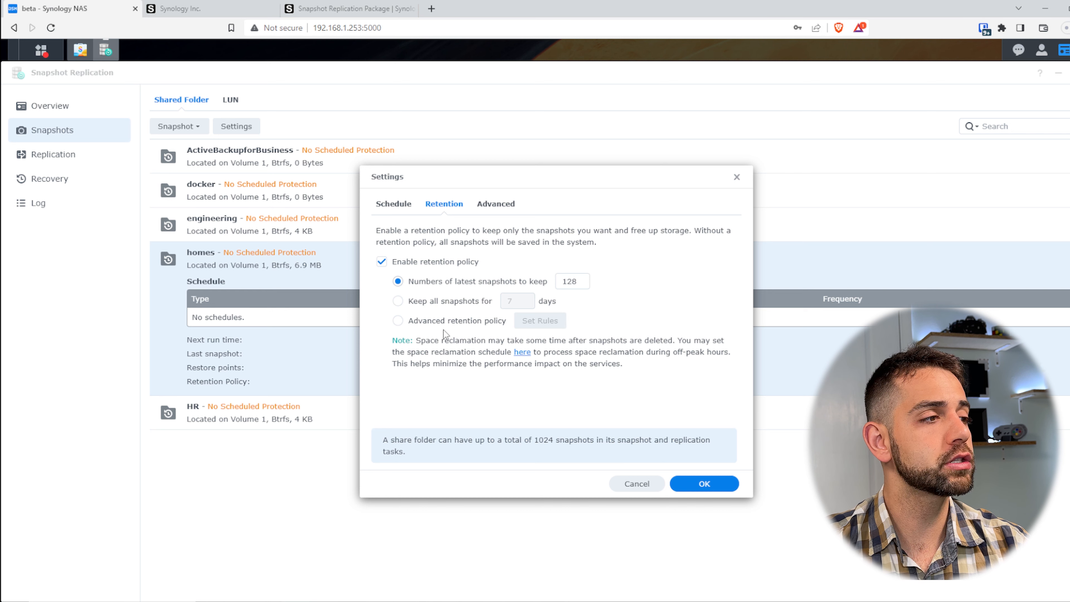
left_click(410, 325)
left_click(524, 320)
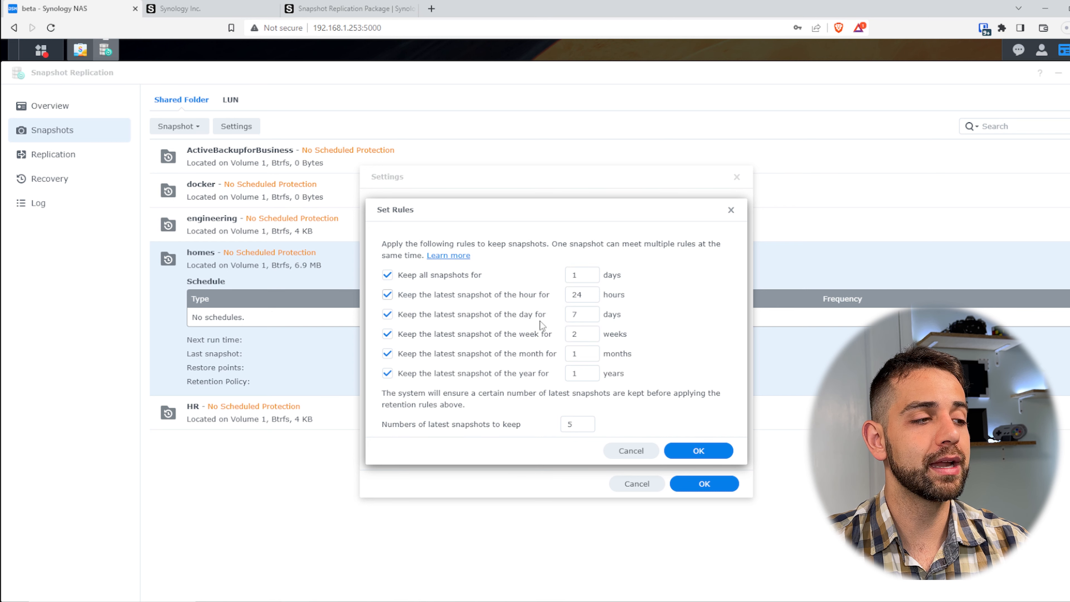
left_click(631, 450)
left_click(457, 301)
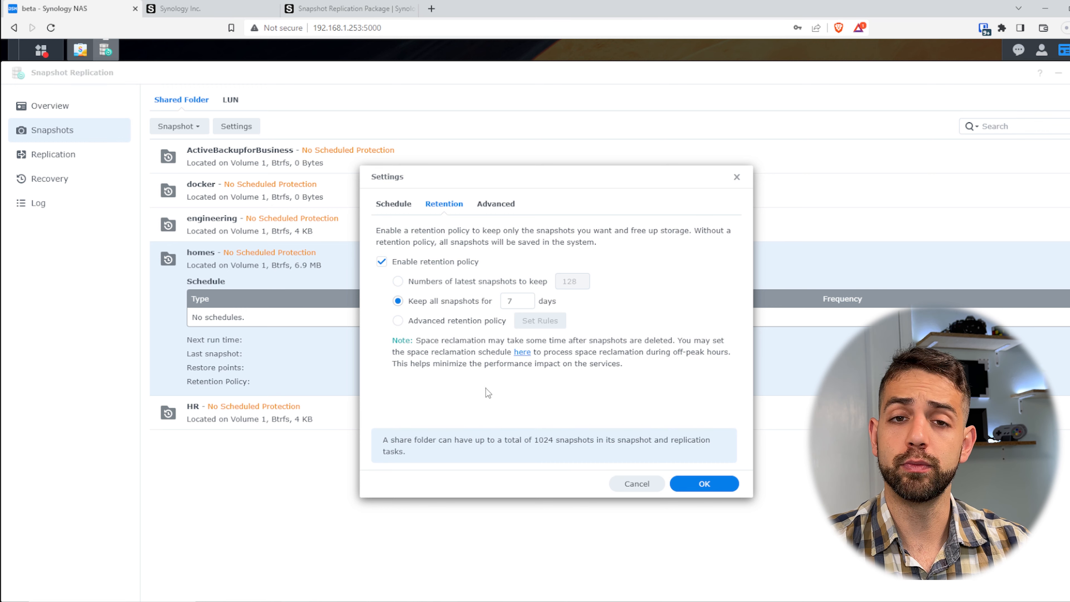
Keep GMT +0 snapshot naming and snapshot visibility enabled, and save the homes folder's snapshot settings
left_click(495, 206)
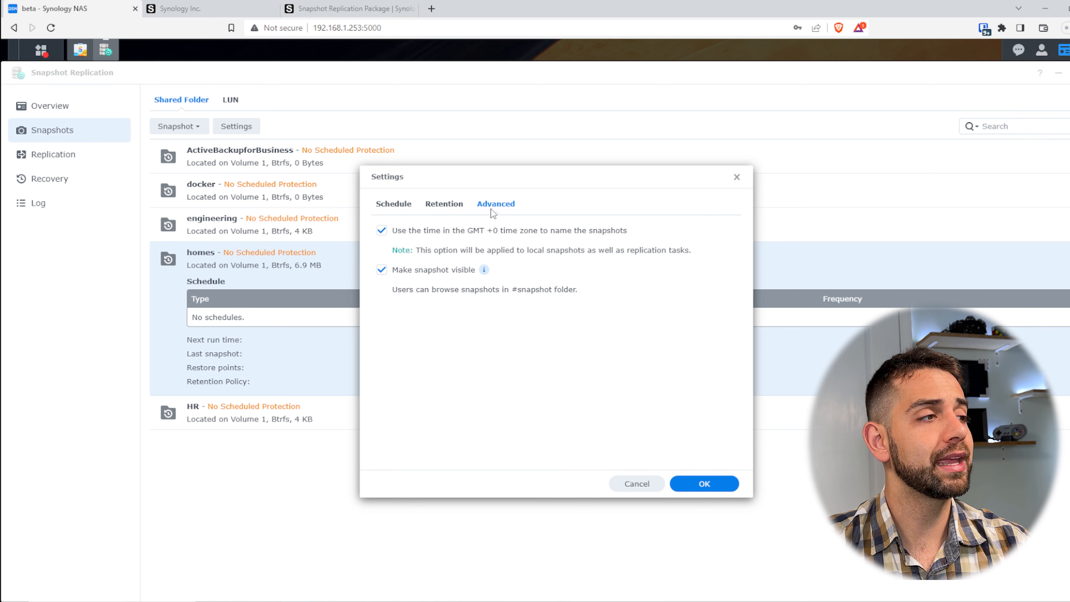
left_click(402, 233)
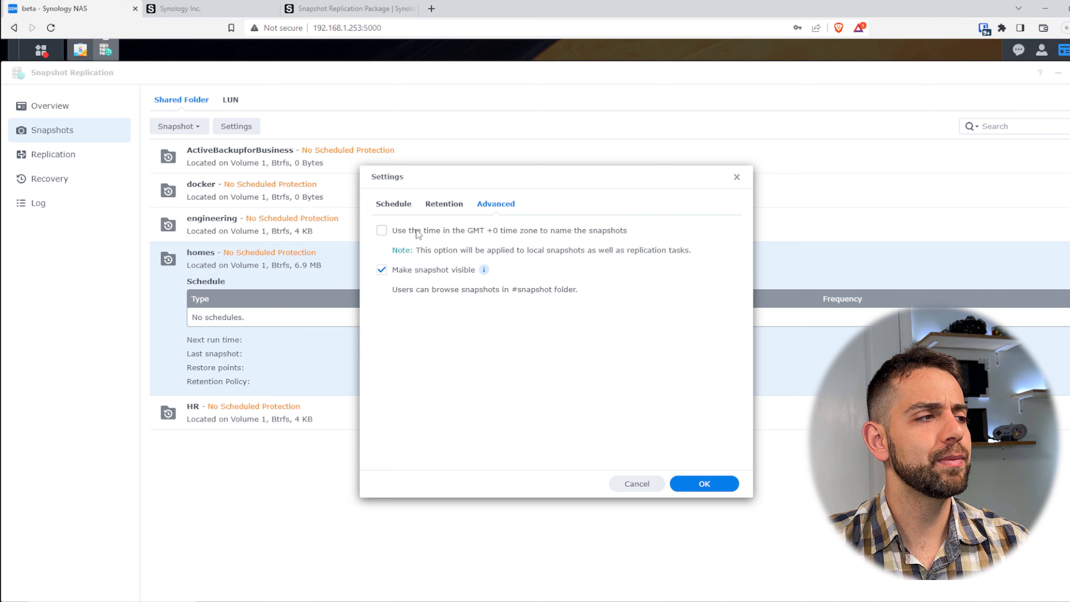
left_click(458, 230)
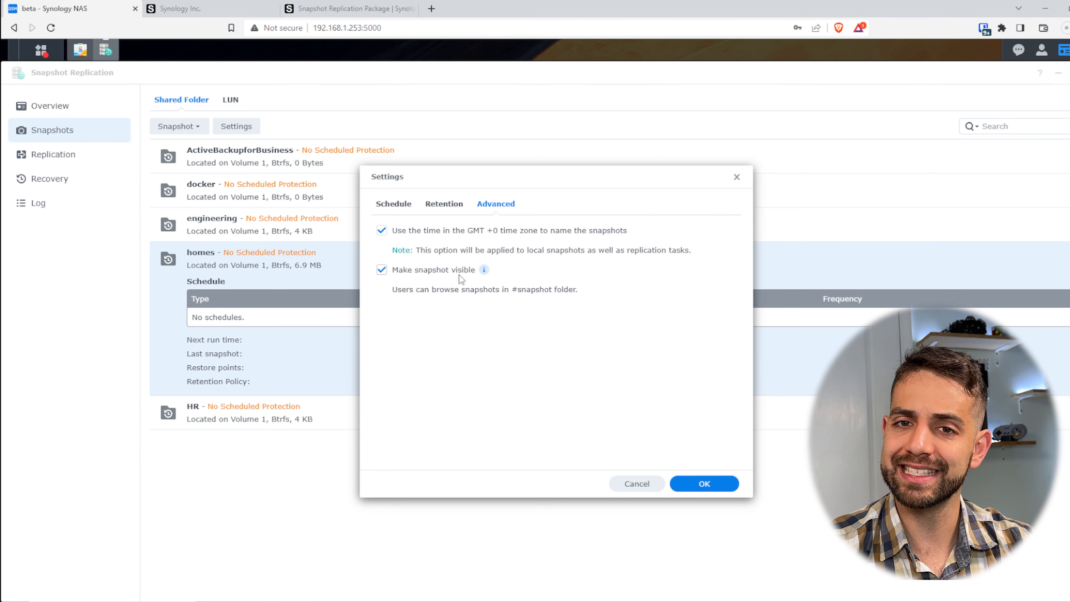
left_click(715, 483)
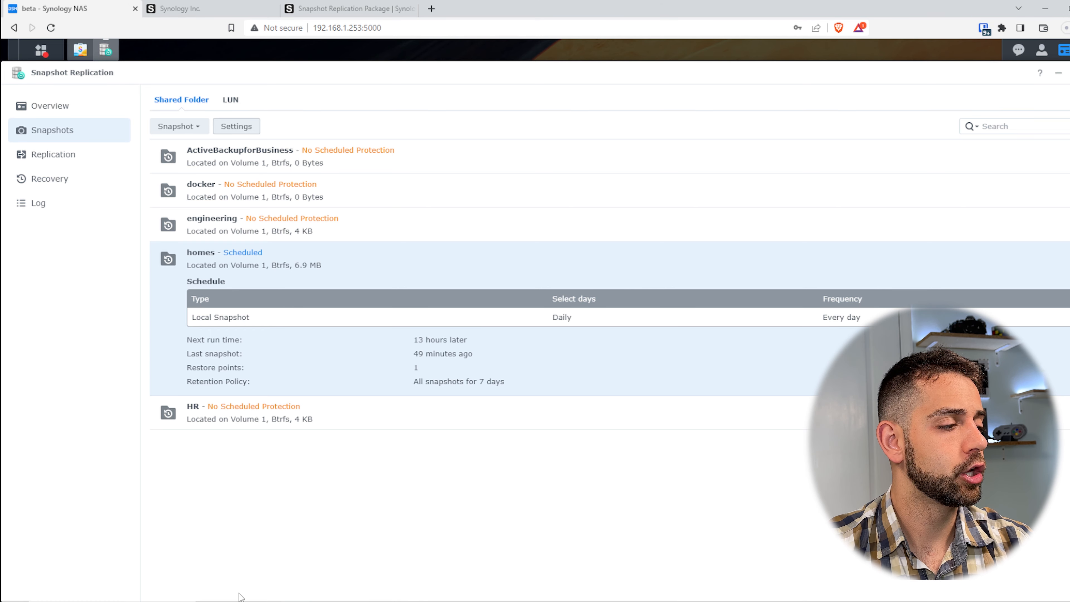
Switch to File Explorer and open the GMT-2023.07.30-09.21.32 snapshot inside the homes share's #snapshot folder
mouse_move(241, 597)
left_click(319, 569)
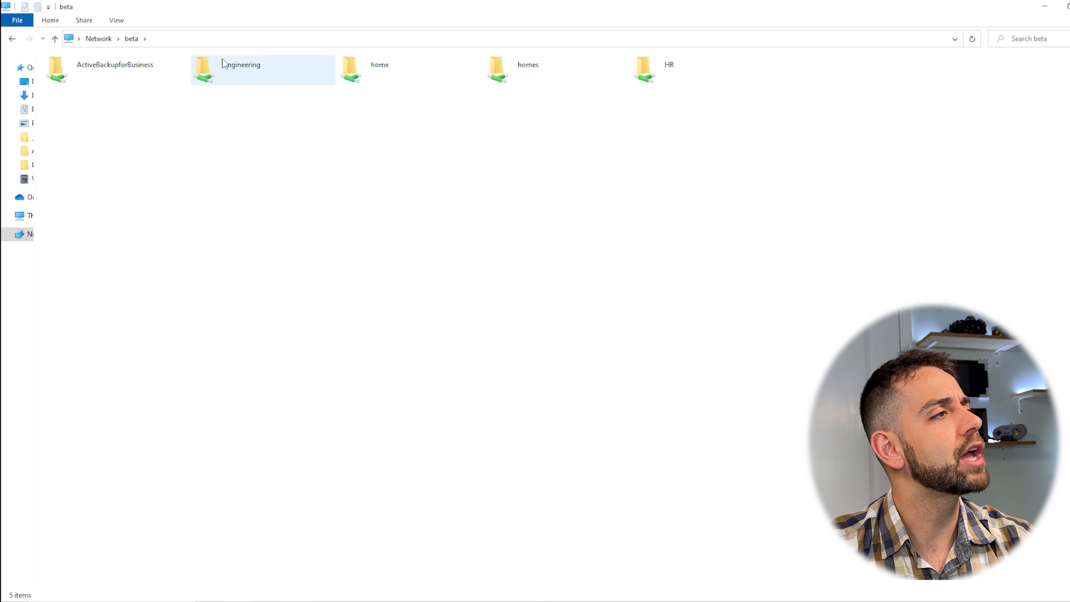
double_click(519, 70)
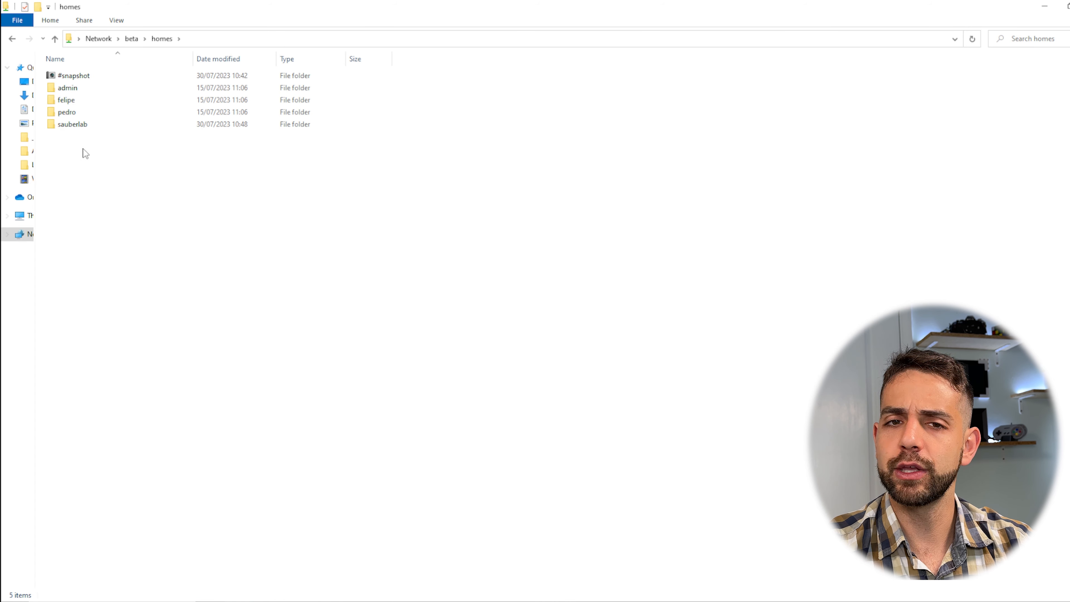
double_click(94, 75)
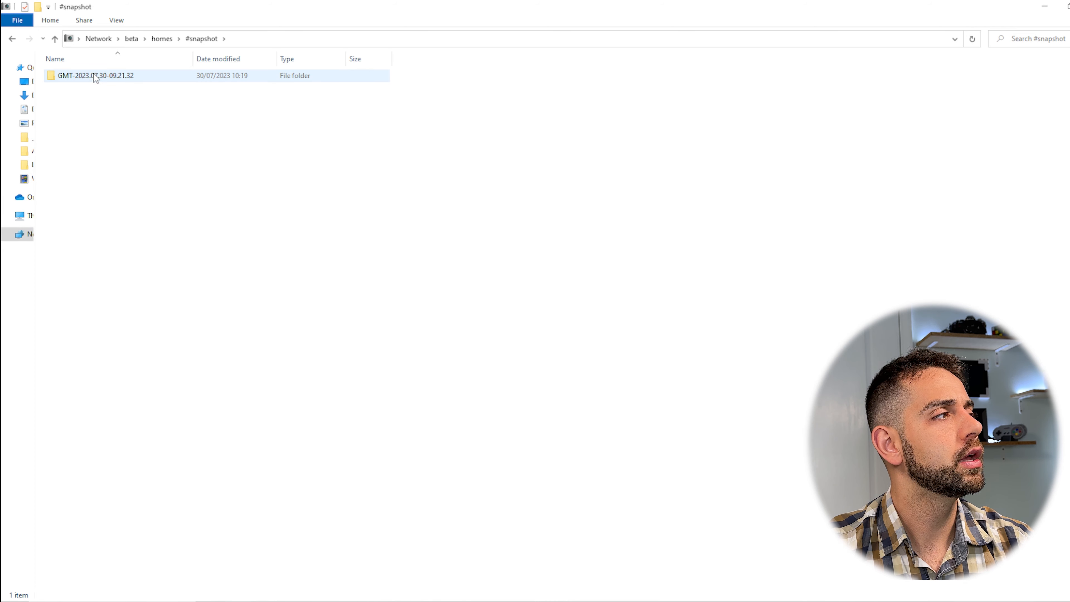
double_click(146, 77)
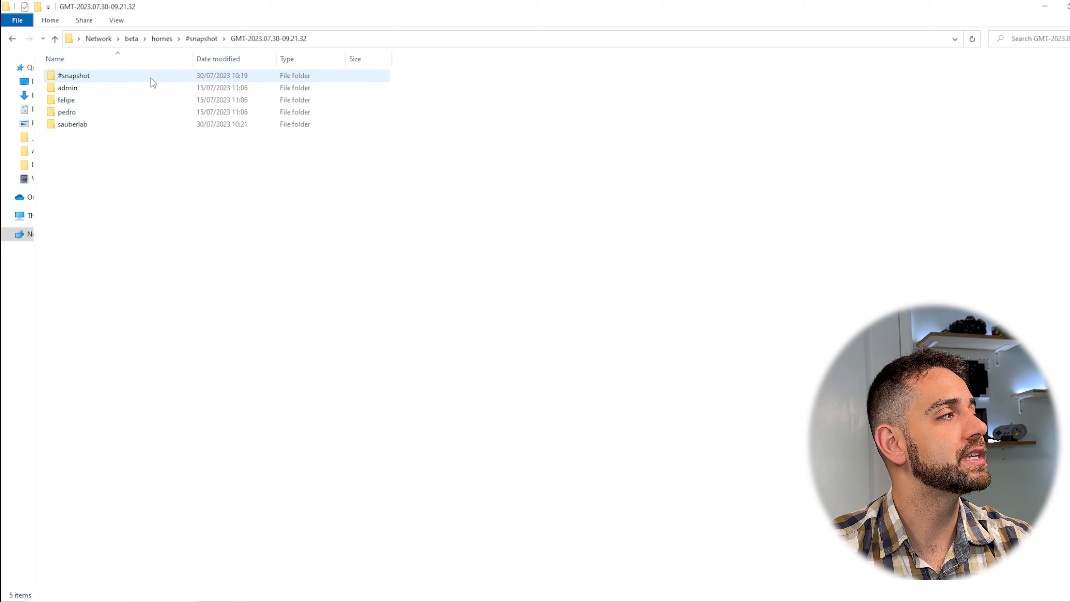
Return to the homes share and open its sauberlab folder
left_click(199, 40)
left_click(158, 42)
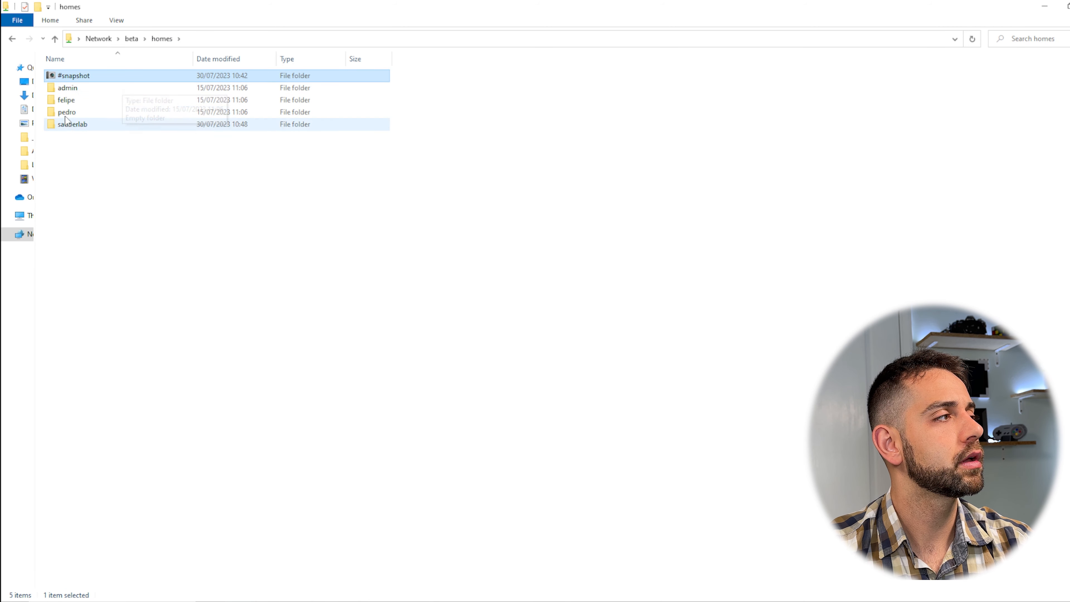
left_click(78, 126)
double_click(77, 125)
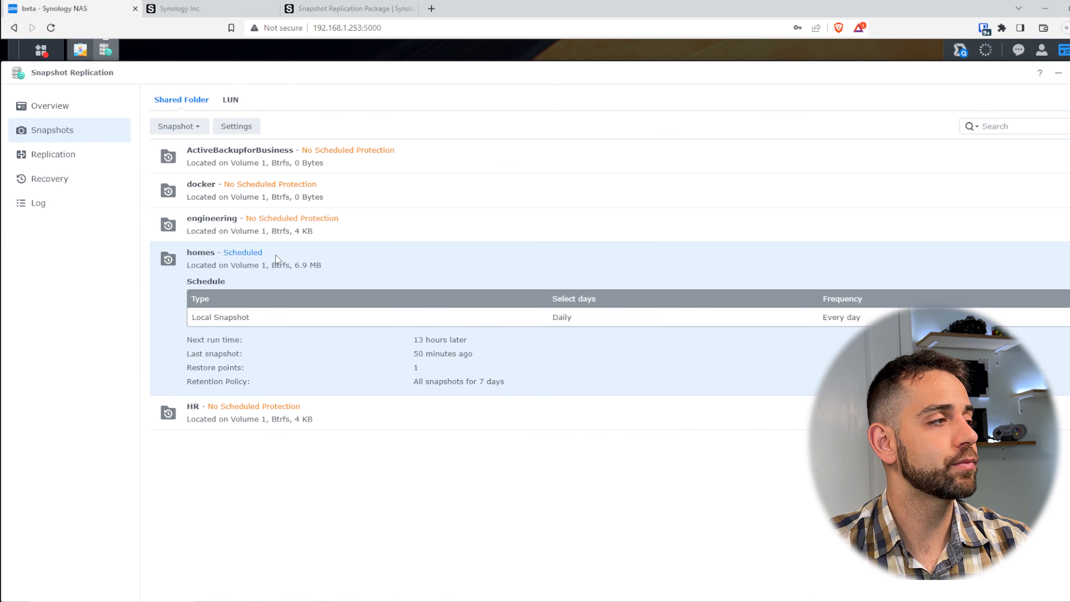
Take a manual snapshot of the homes shared folder with Lock enabled and no description
left_click(194, 129)
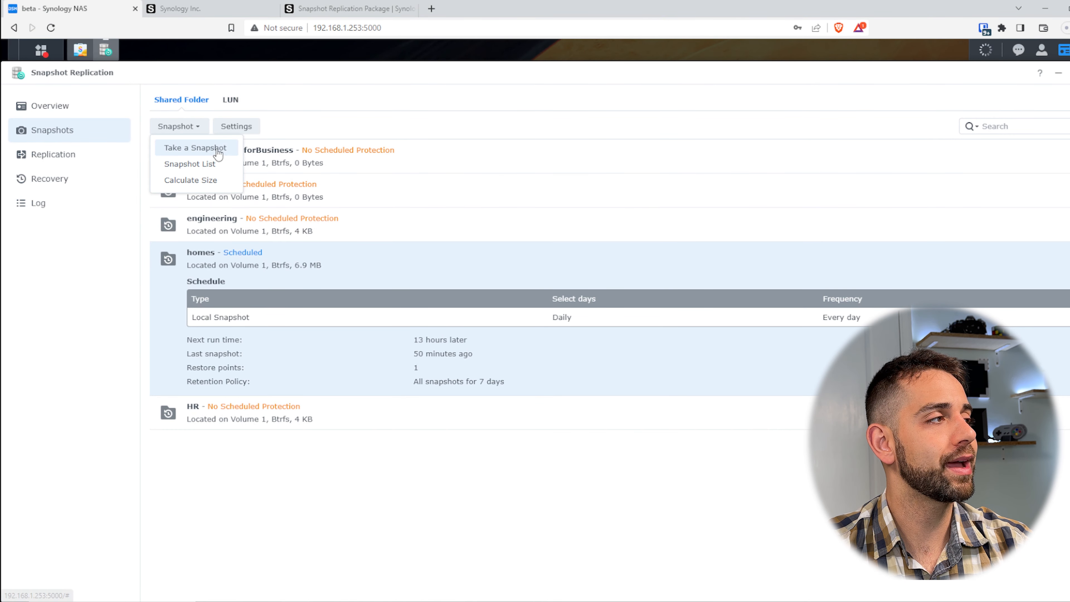
left_click(215, 147)
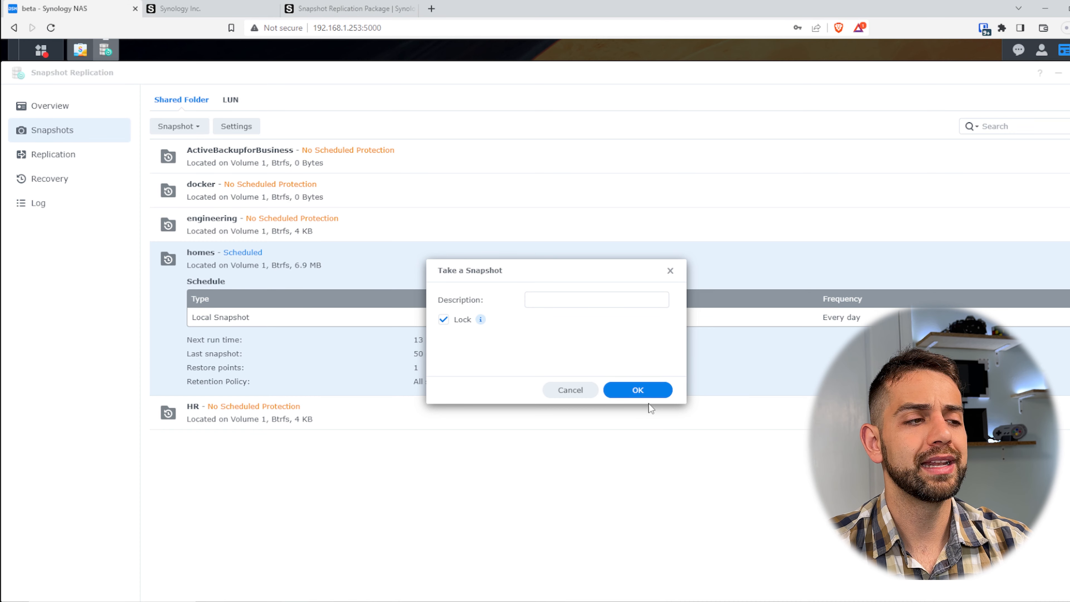
left_click(636, 395)
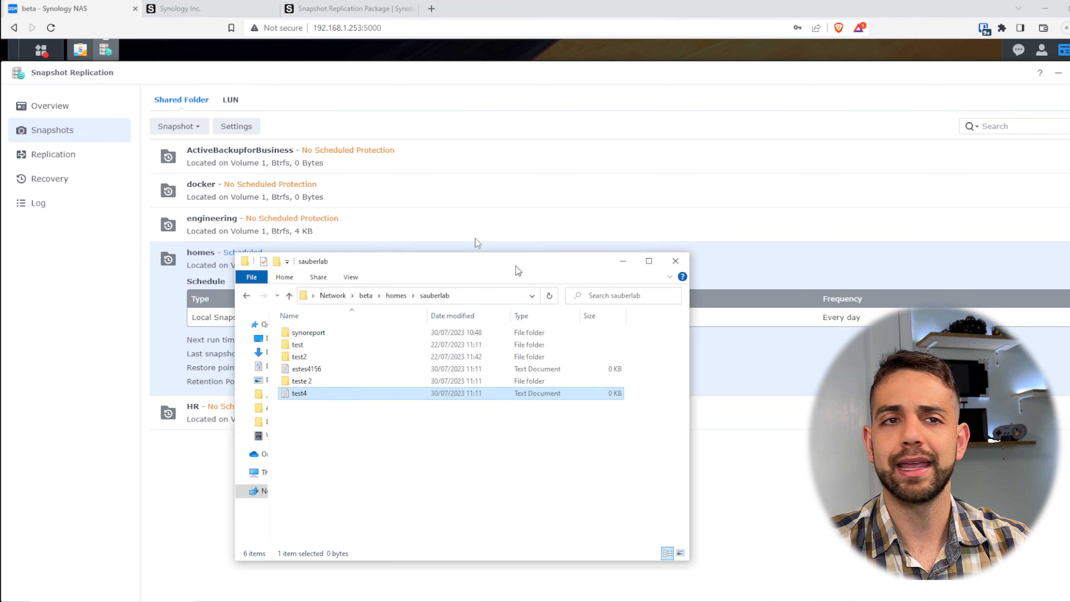
In File Explorer, permanently delete all the files and folders in the homes share's sauberlab folder
left_click_drag(518, 271, 269, 94)
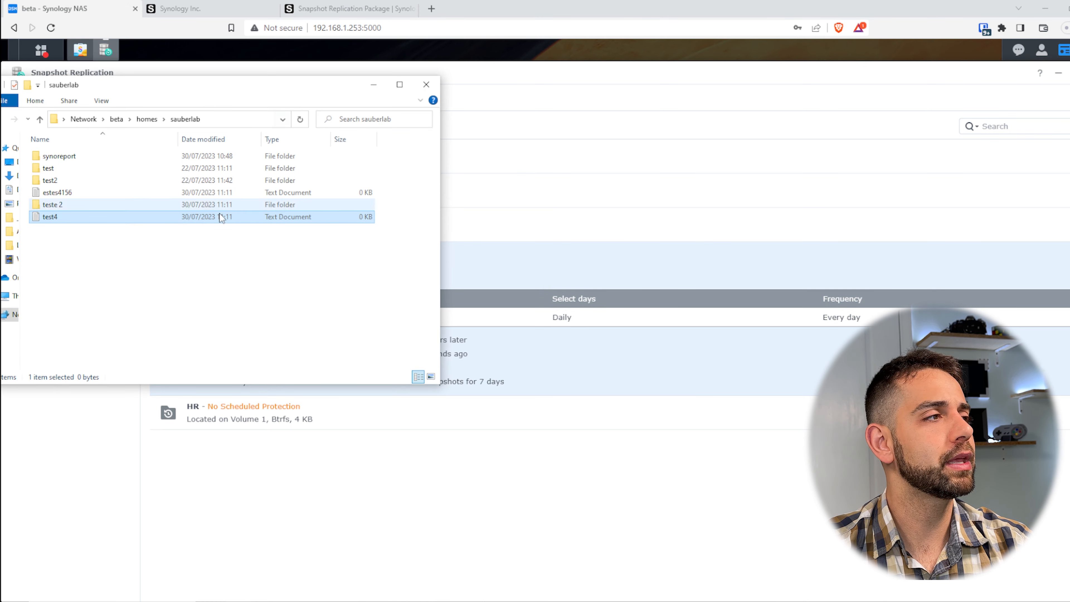
left_click_drag(163, 306, 19, 146)
key("Delete")
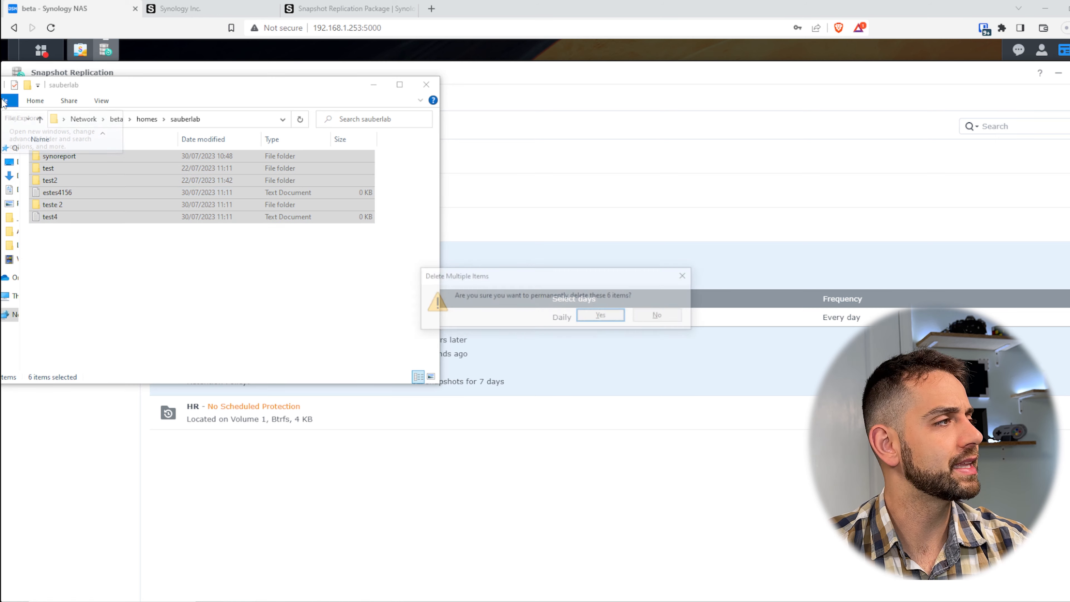
key("Return")
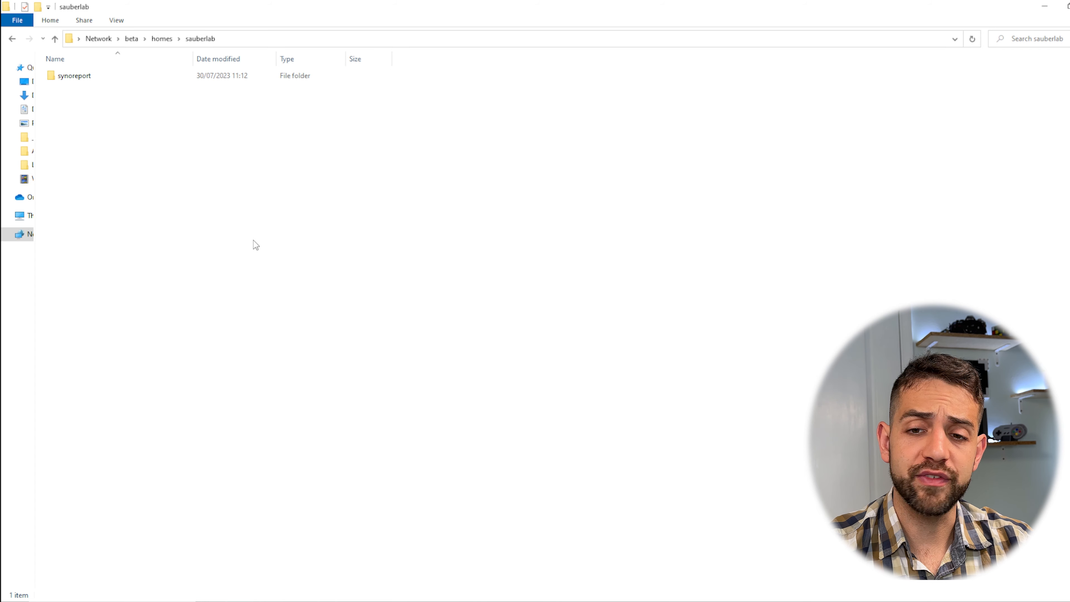
Check the sauberlab folder's previous versions, open the 30/07/2023 11:11 version to view its contents, and close both windows
right_click(245, 197)
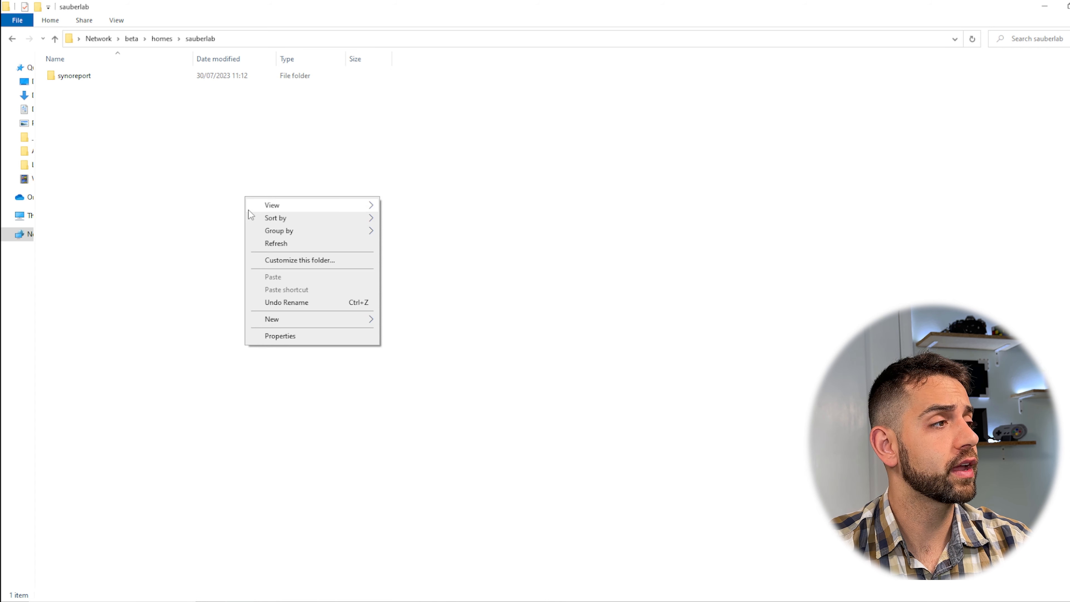
left_click(299, 335)
left_click(108, 81)
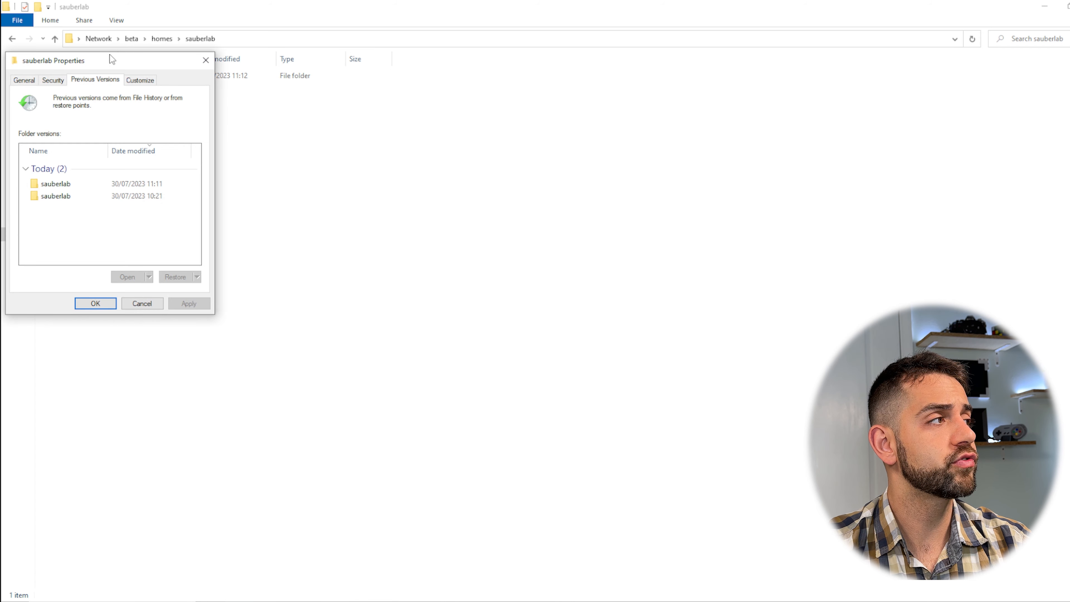
left_click_drag(109, 56, 506, 71)
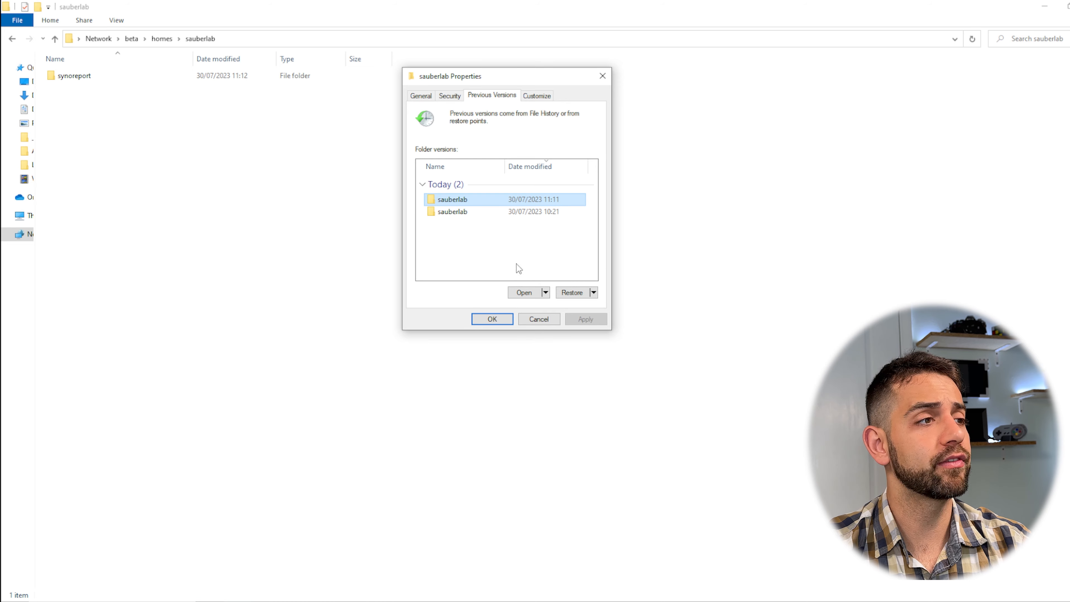
left_click(529, 293)
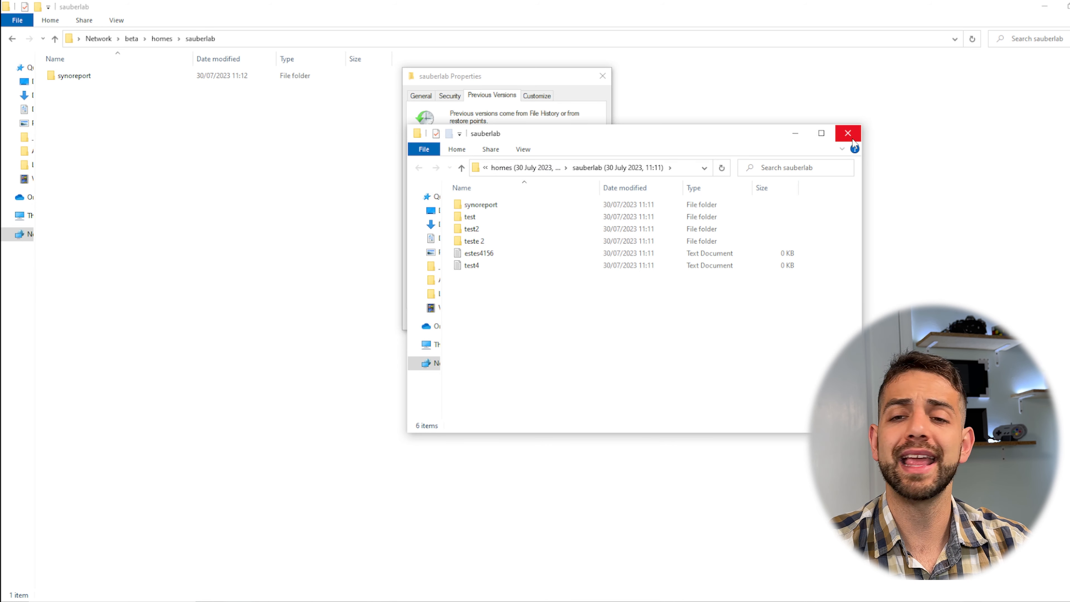
left_click(848, 134)
left_click(602, 77)
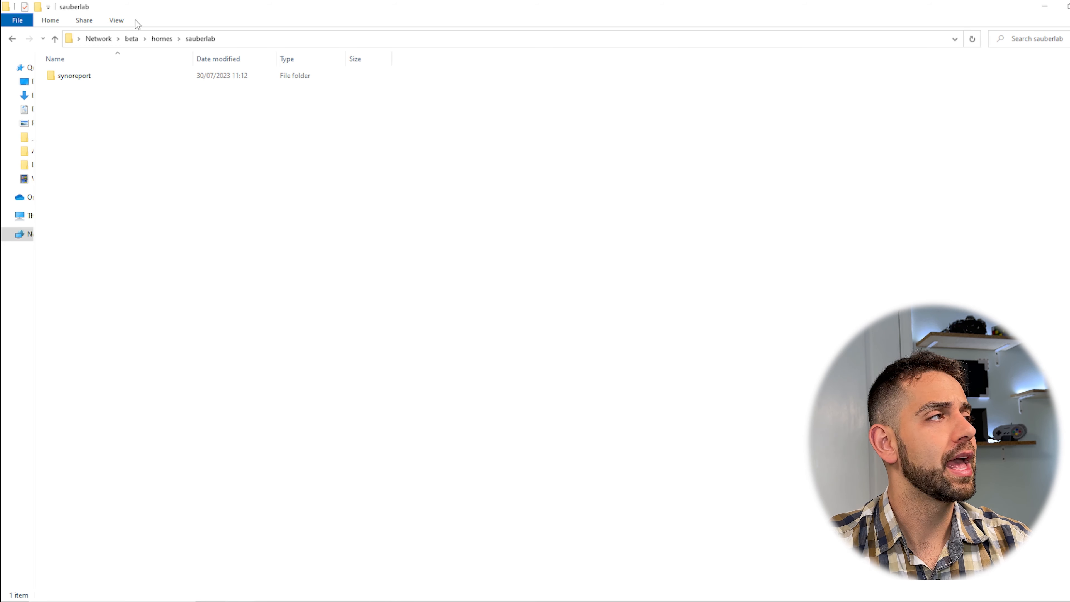
Browse the homes share's #snapshot folder and examine the GMT-2023.07.30-10.11.51 snapshot
left_click(156, 40)
left_click(78, 78)
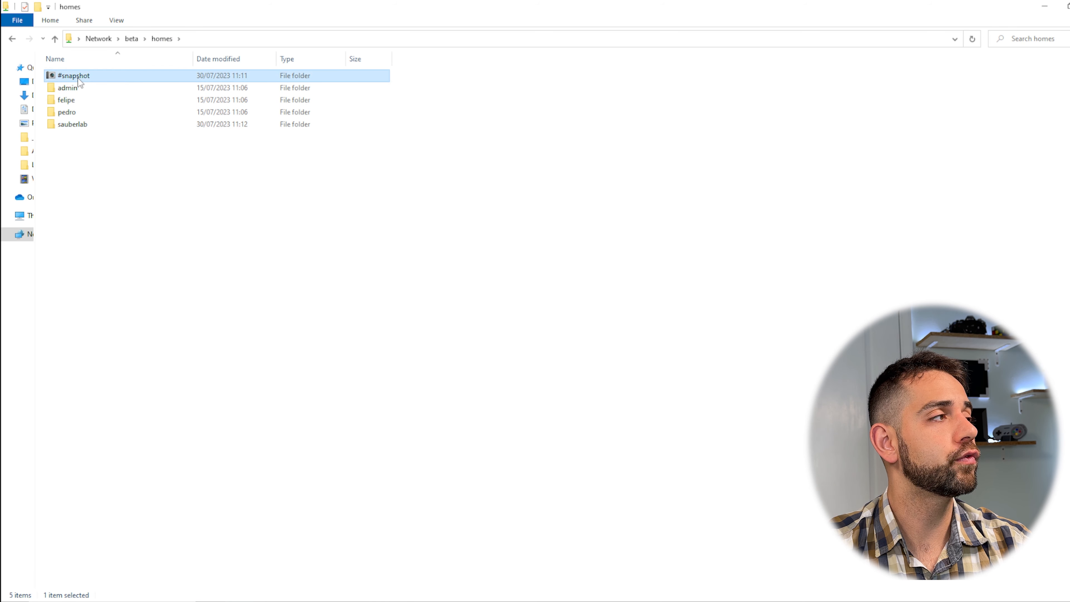
double_click(78, 78)
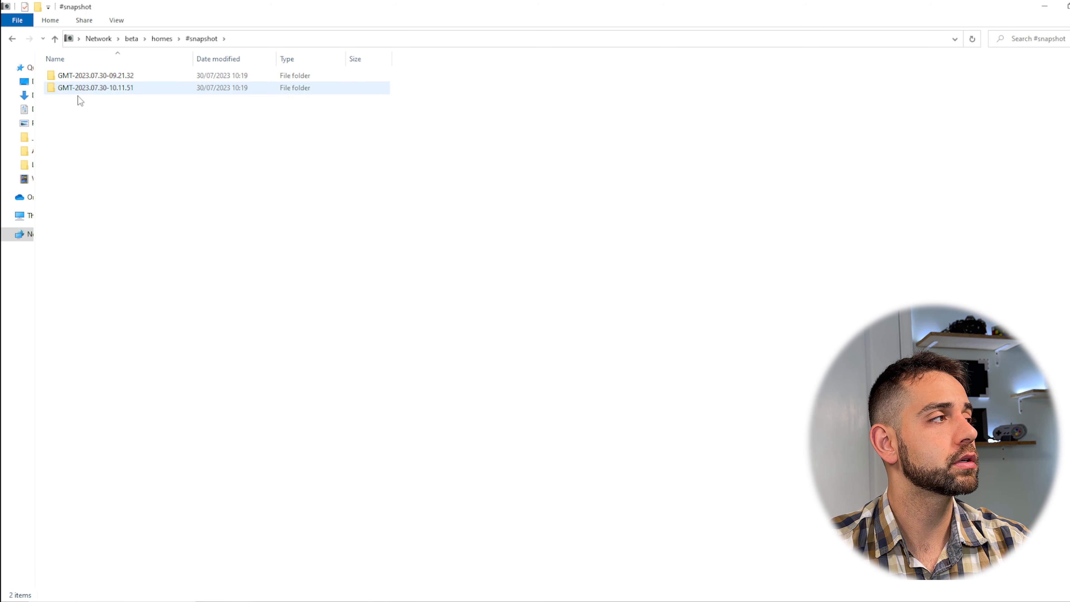
double_click(133, 90)
left_click(114, 113)
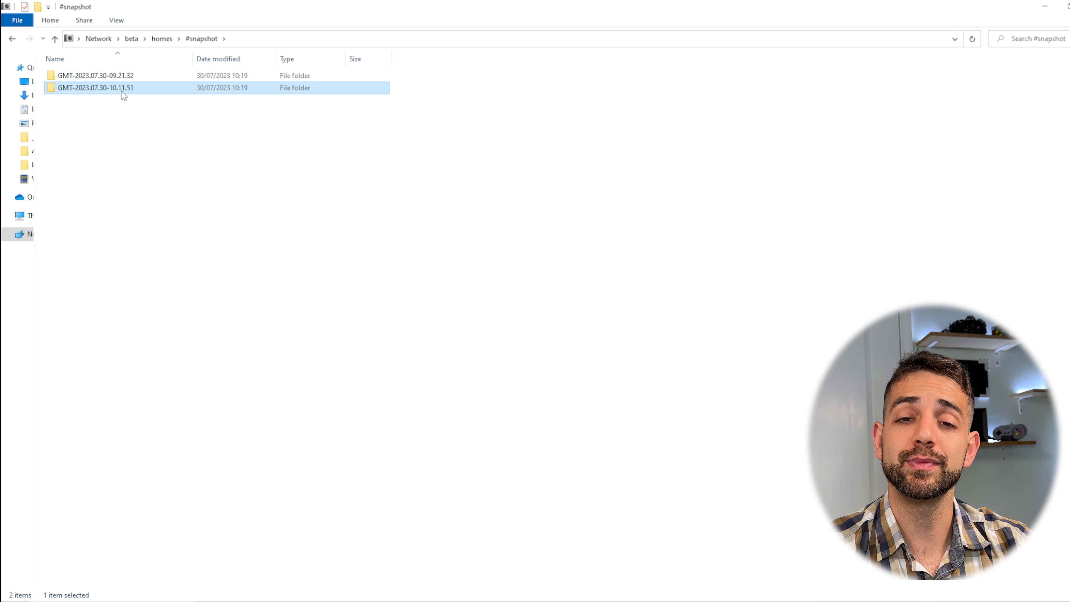
mouse_move(123, 95)
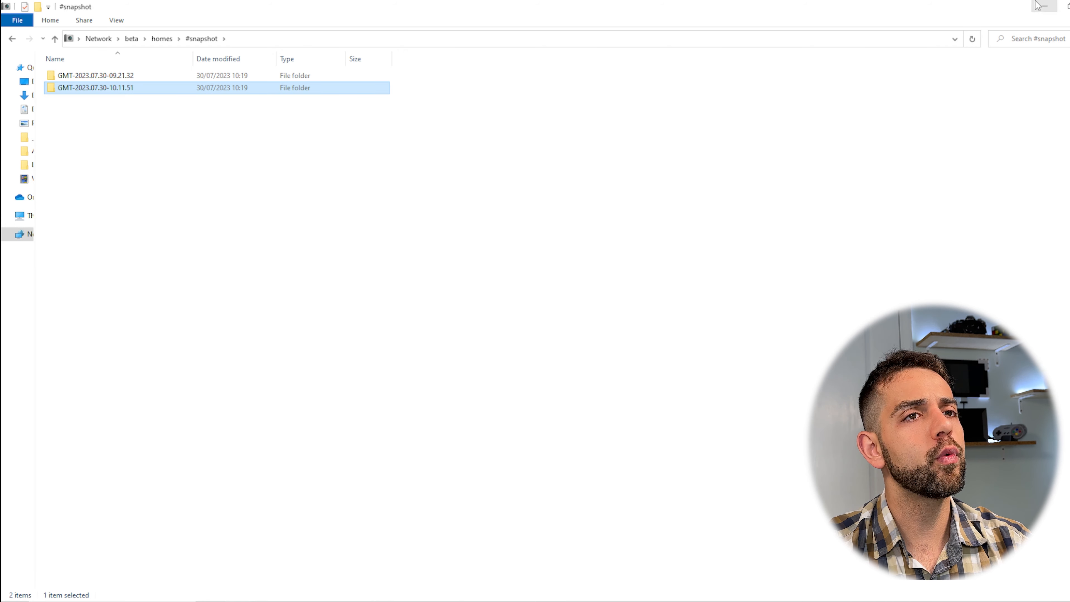
Return to Snapshot Replication, start a shared folder replication task with a Remote destination, and review the destination server fields
left_click(1045, 6)
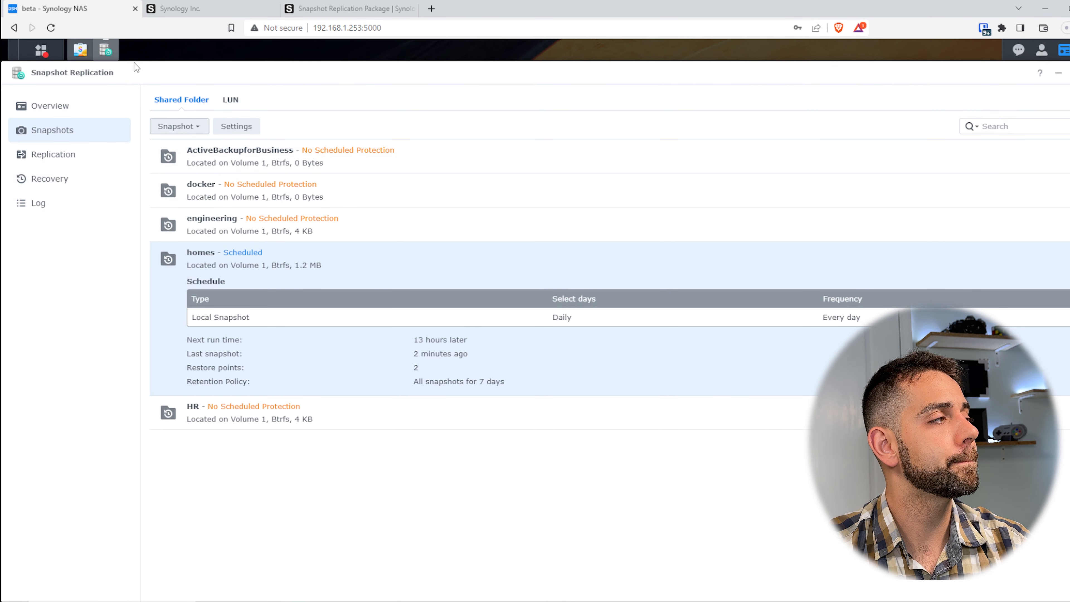
left_click(92, 165)
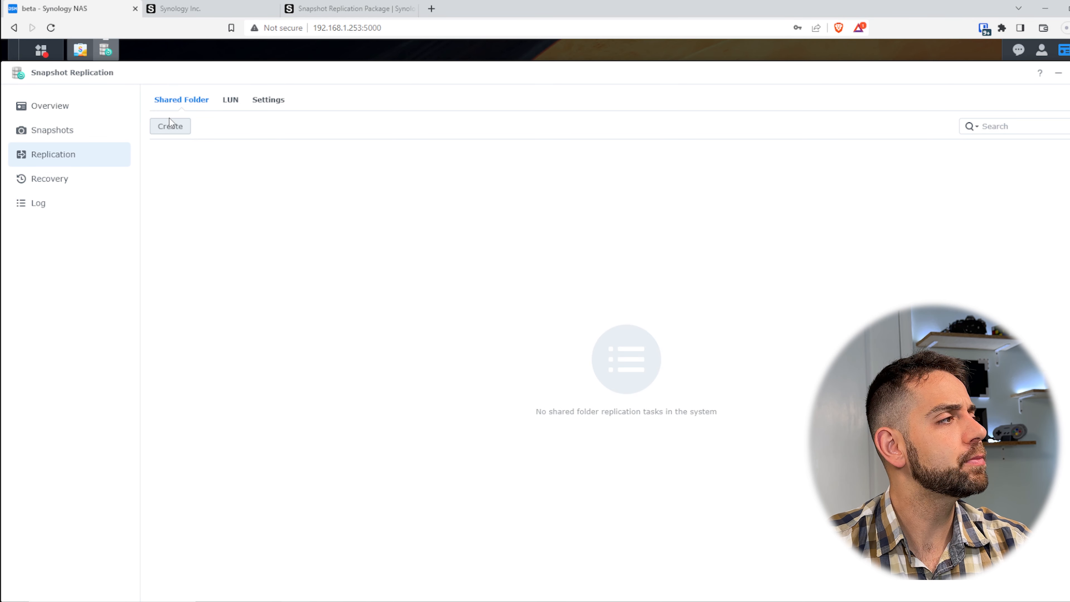
left_click(178, 134)
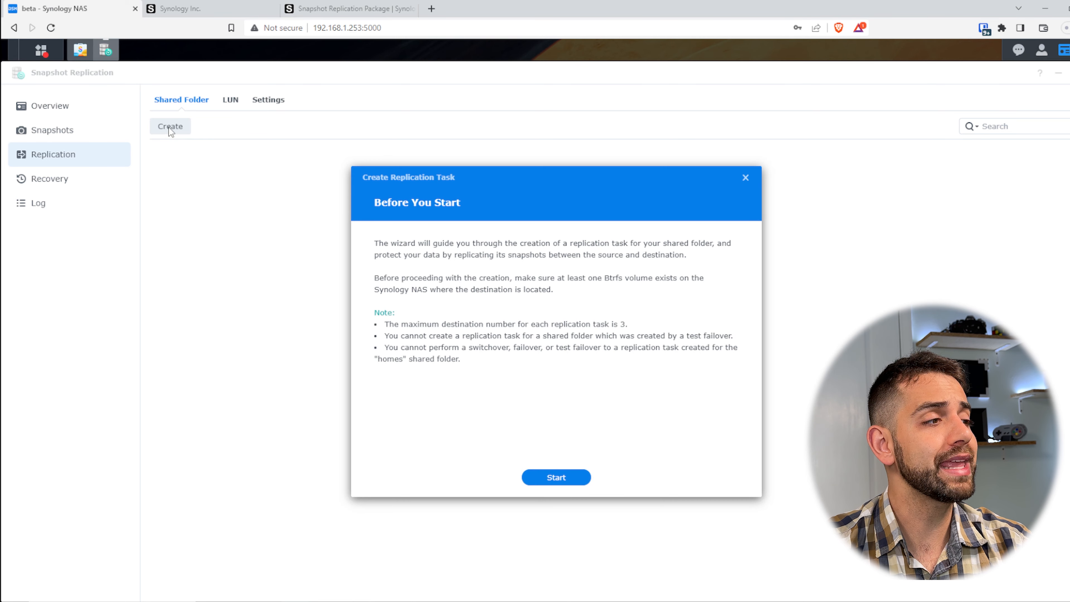
left_click(543, 480)
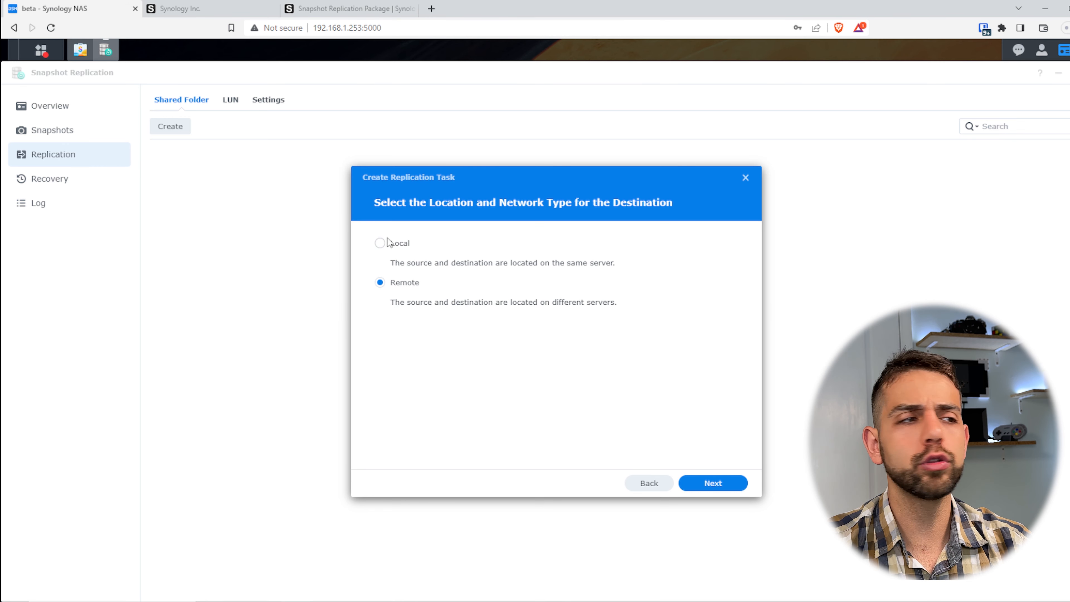
left_click(396, 244)
left_click(403, 282)
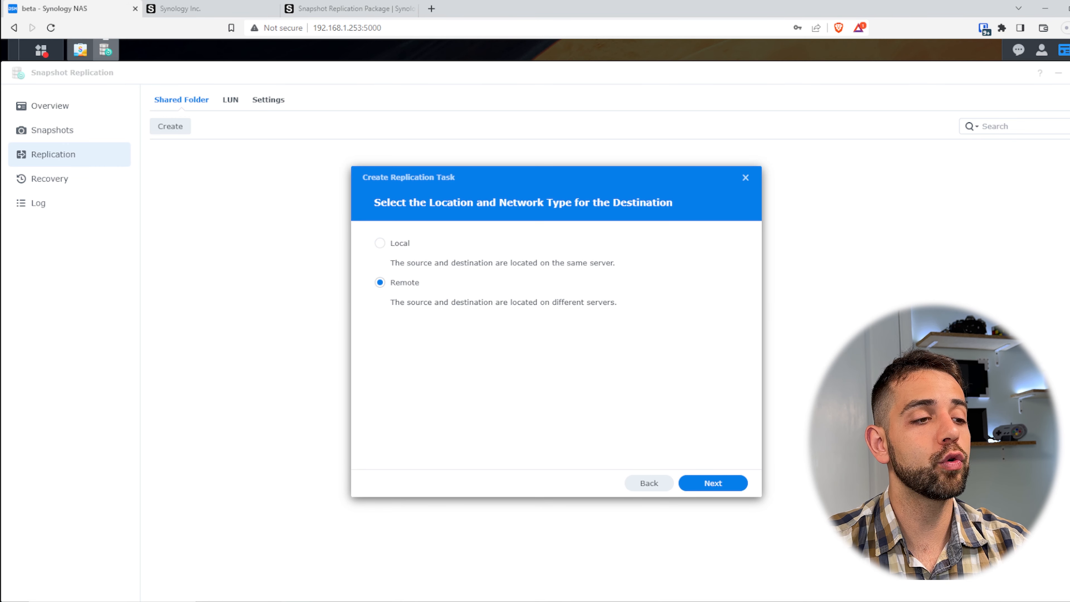
left_click(737, 482)
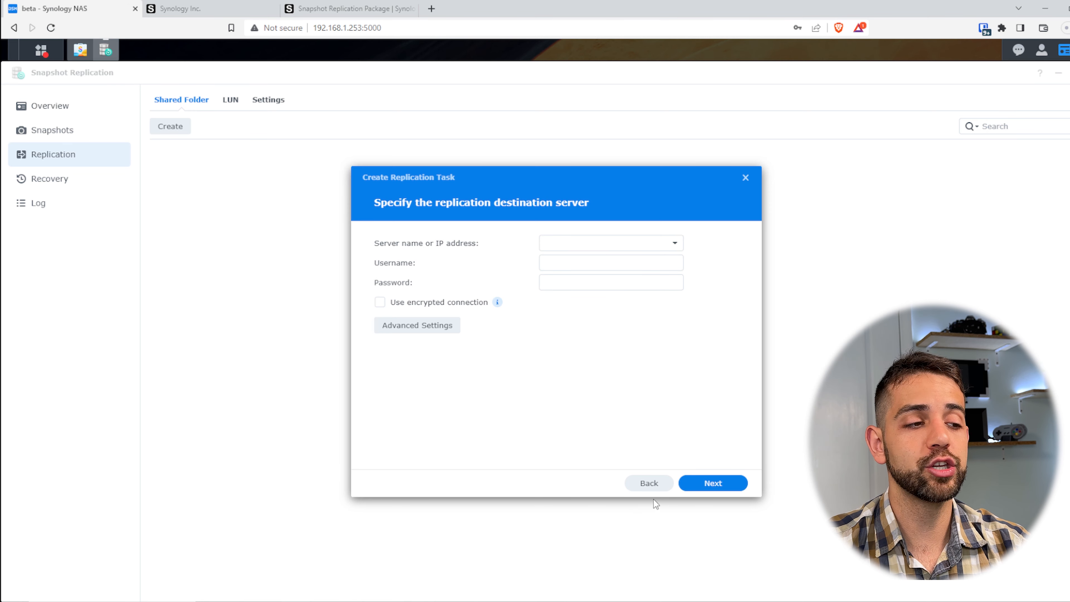
Switch the replication destination to Local on Volume 1, review the shared folders available to replicate, and cancel the task
left_click(650, 484)
left_click(395, 245)
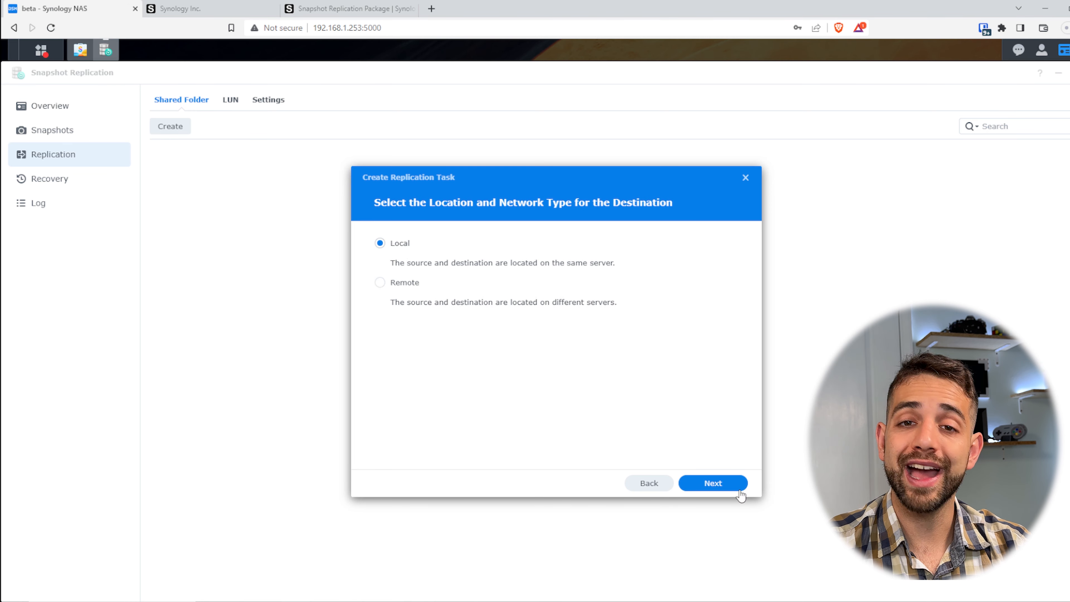
left_click(735, 484)
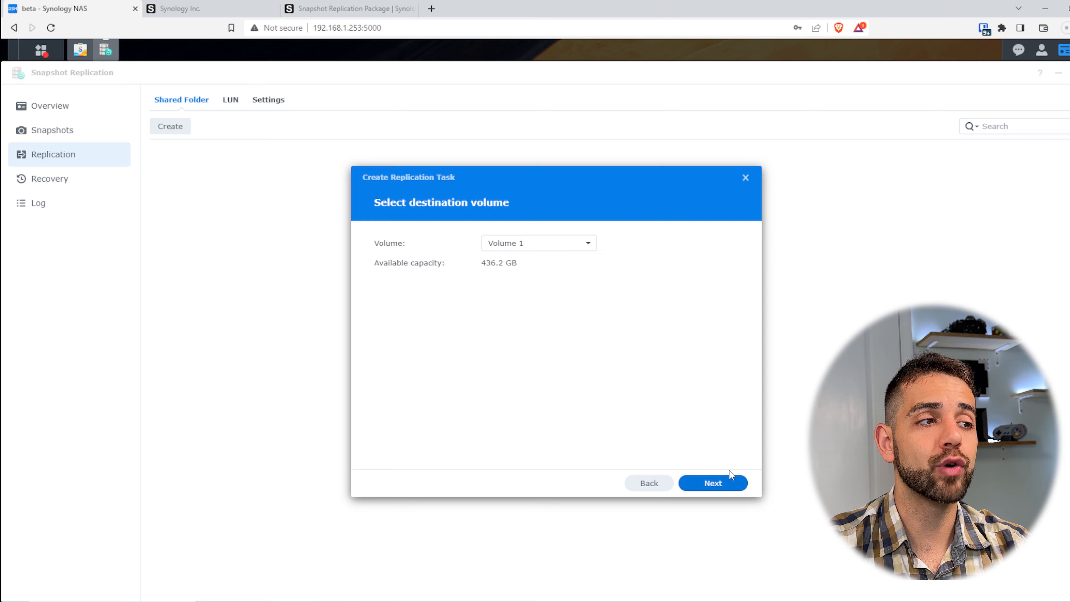
left_click(537, 246)
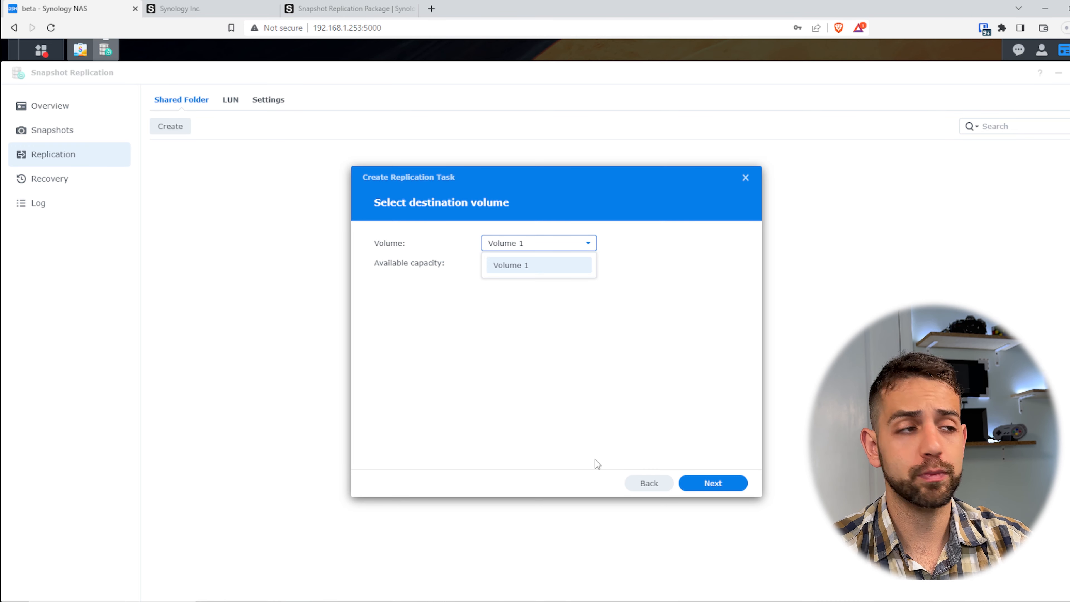
left_click(781, 417)
left_click(714, 482)
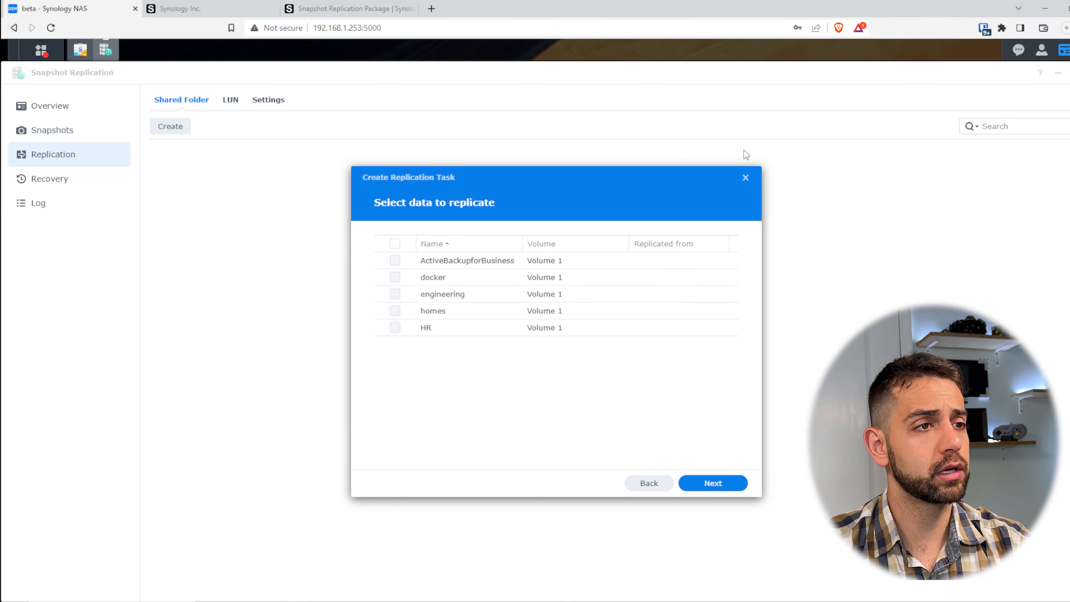
left_click(744, 178)
Review the recovery information for the homes folder and the Snapshot Replication log
left_click(59, 184)
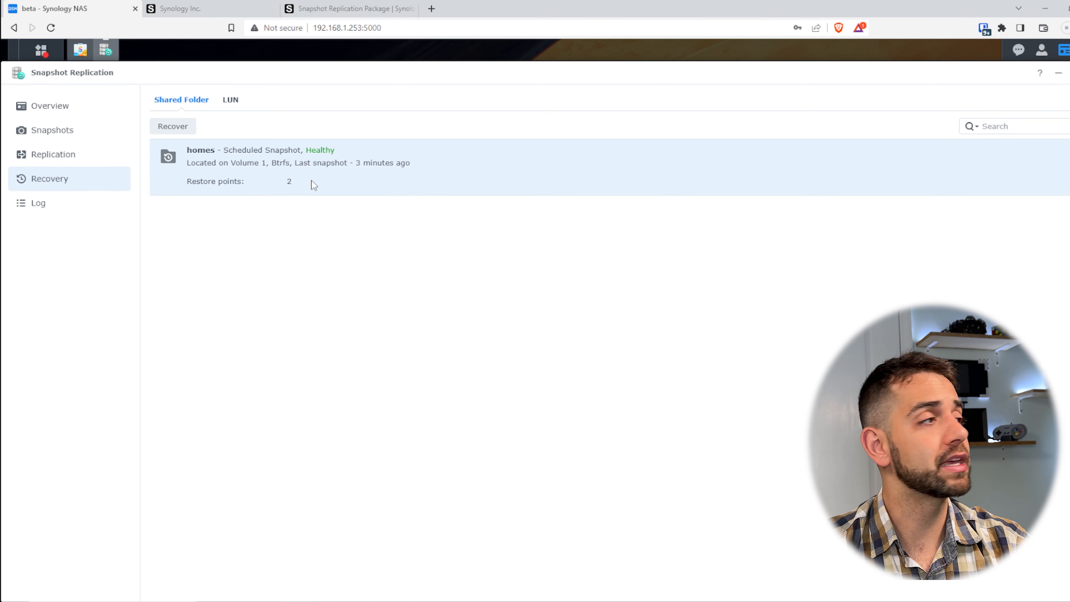
left_click(53, 208)
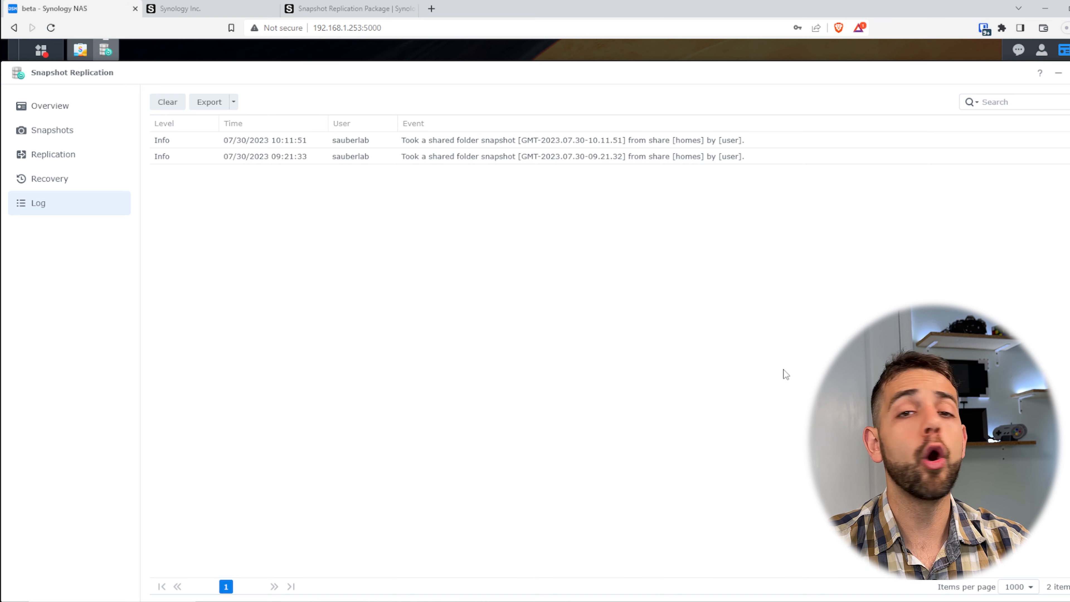
Examine the Active Backup and Hyper Backup descriptions in the data protection lineup on Synology's Backup solutions page
left_click(211, 9)
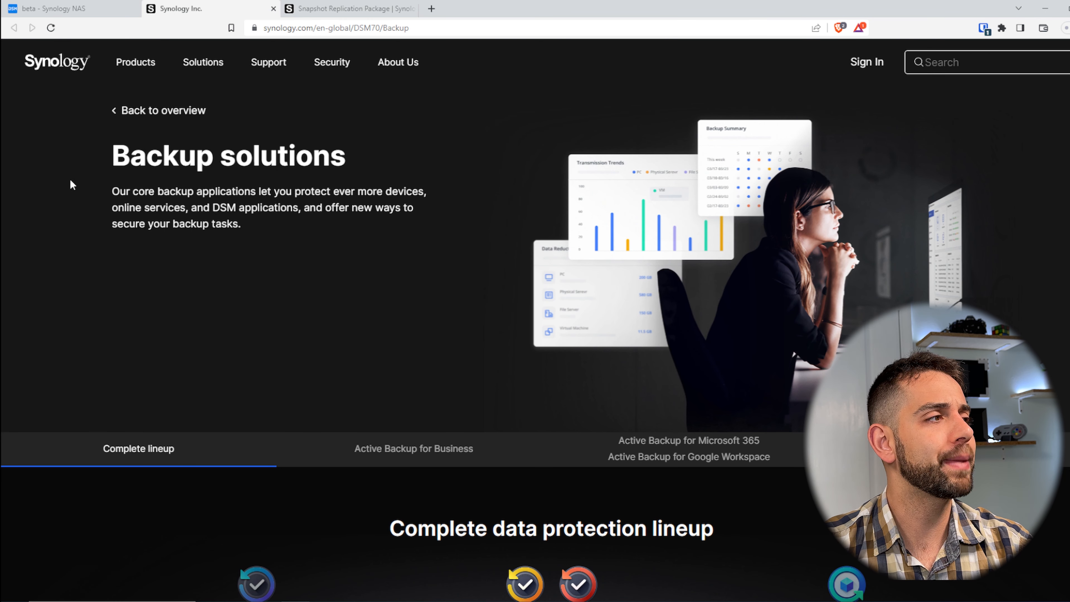
scroll(515, 408, "down", 6)
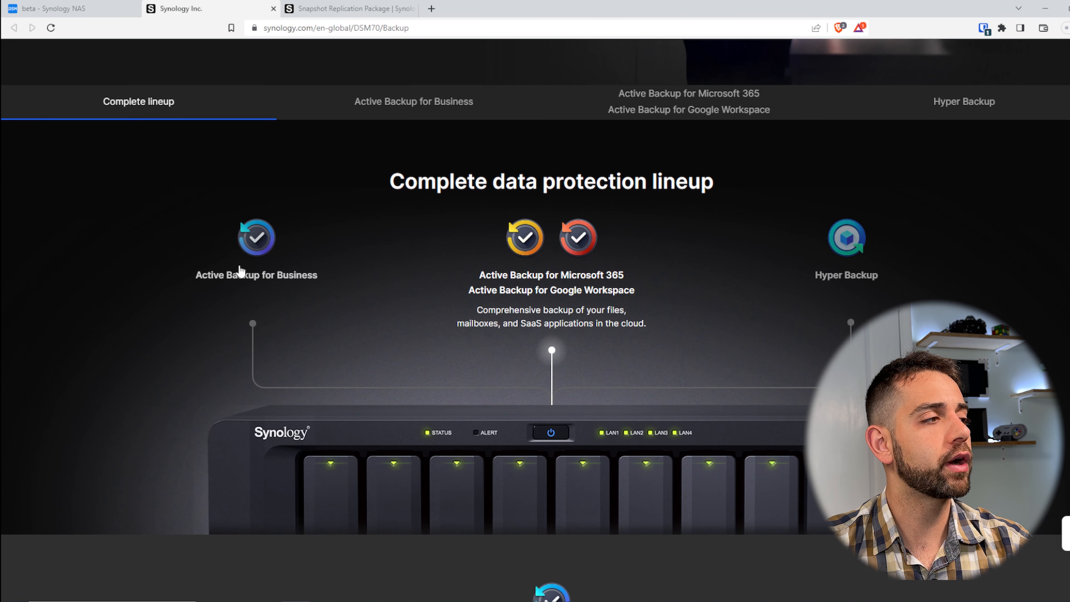
mouse_move(240, 271)
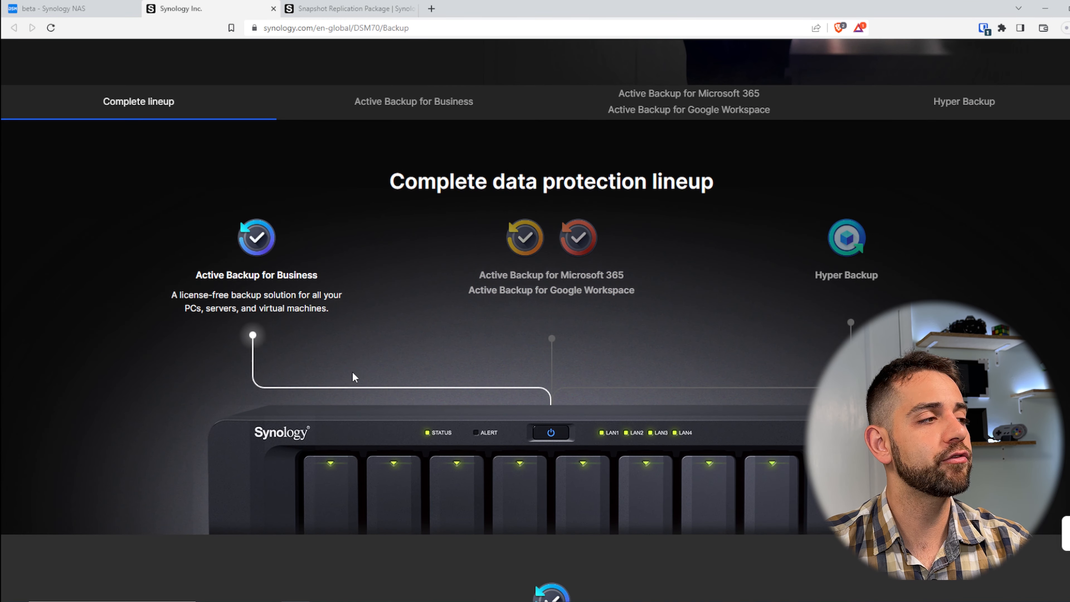
mouse_move(607, 279)
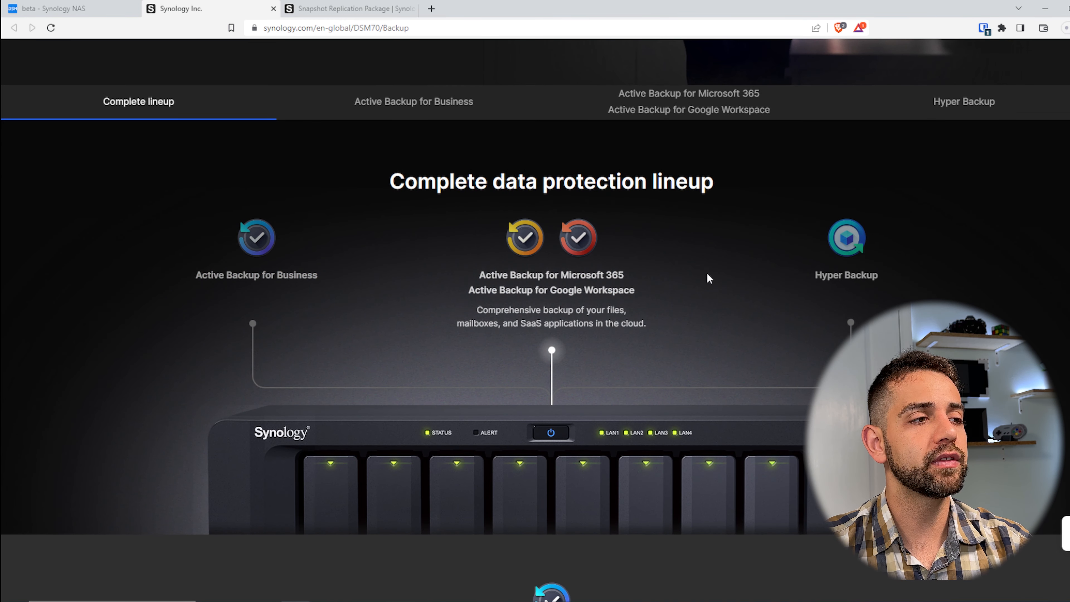
mouse_move(845, 238)
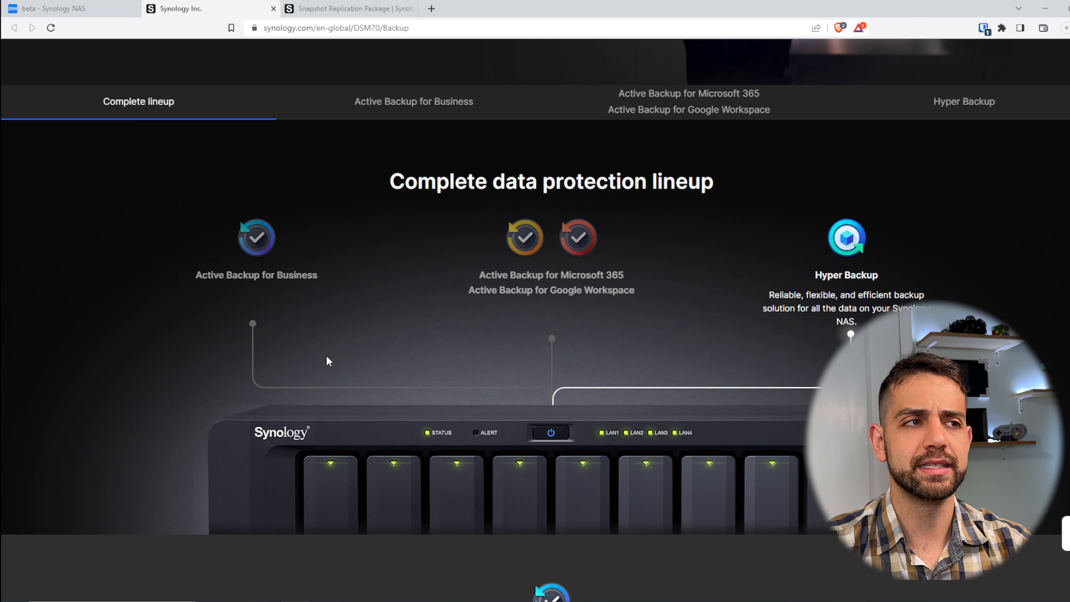
Return to the NAS's DSM session and open Package Center
left_click(90, 8)
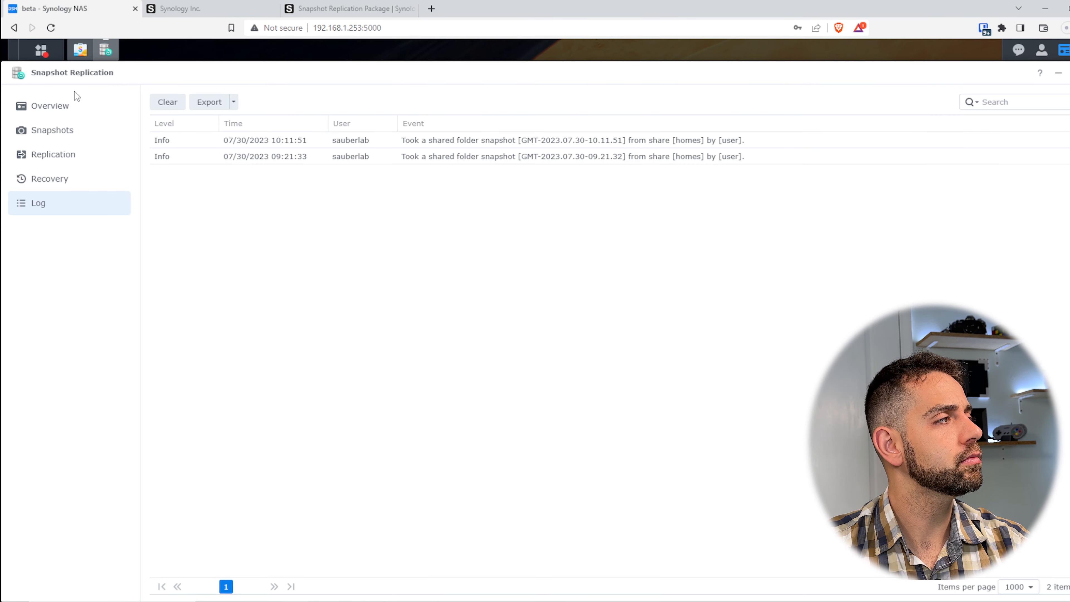
left_click(41, 50)
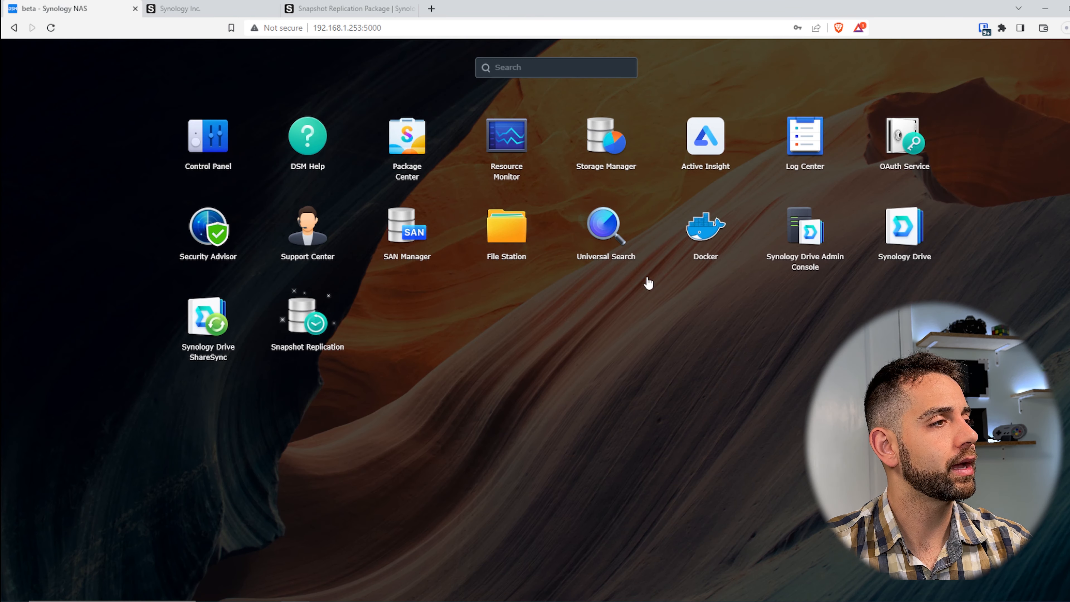
left_click(394, 146)
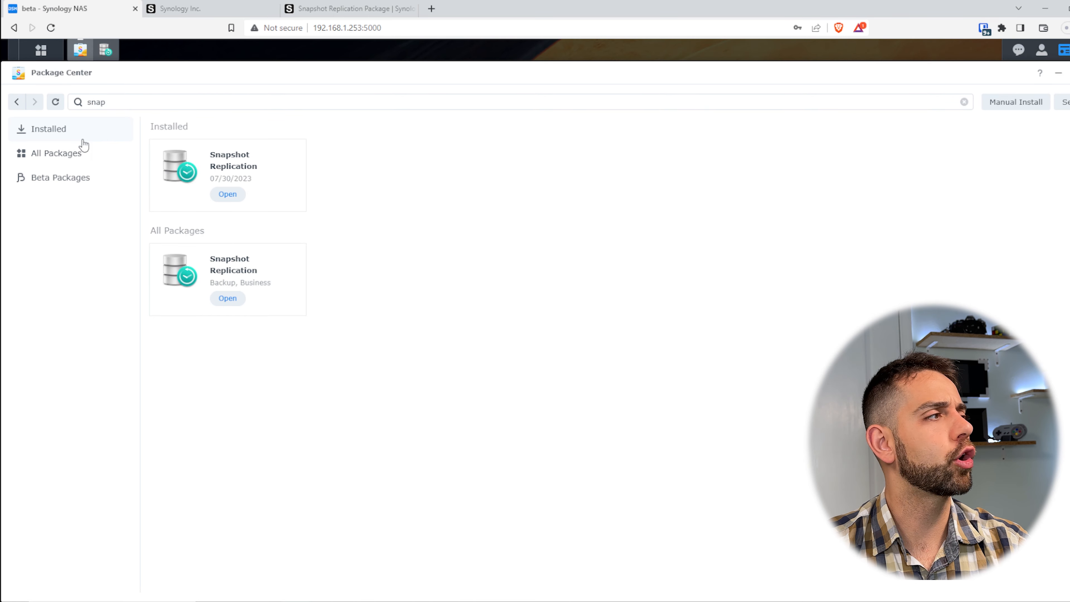
Install the Hyper Backup package from the full package list, confirming the destination volume
left_click(75, 154)
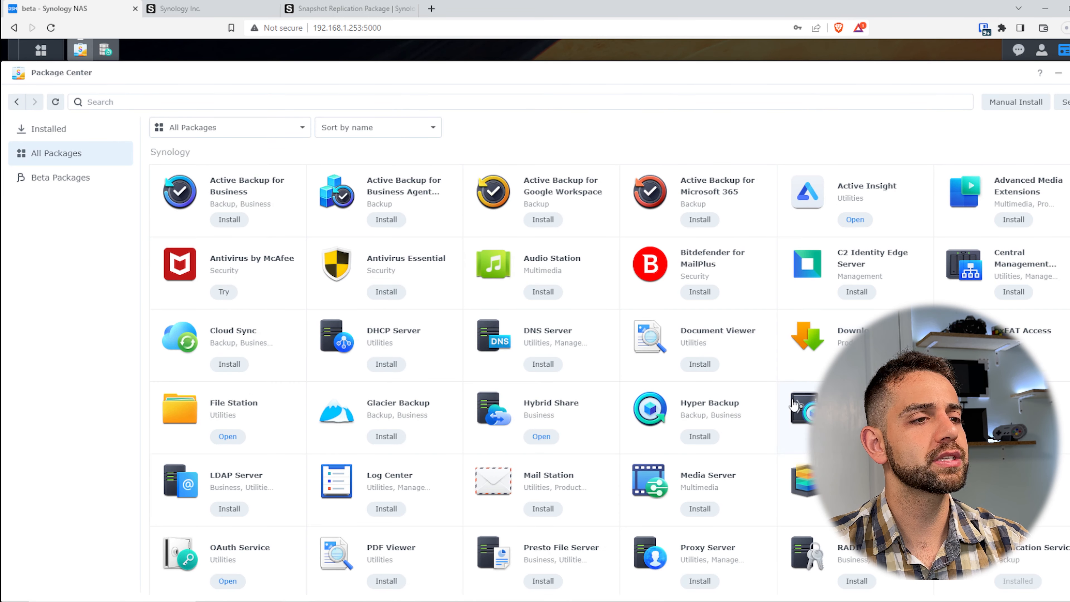
left_click(705, 436)
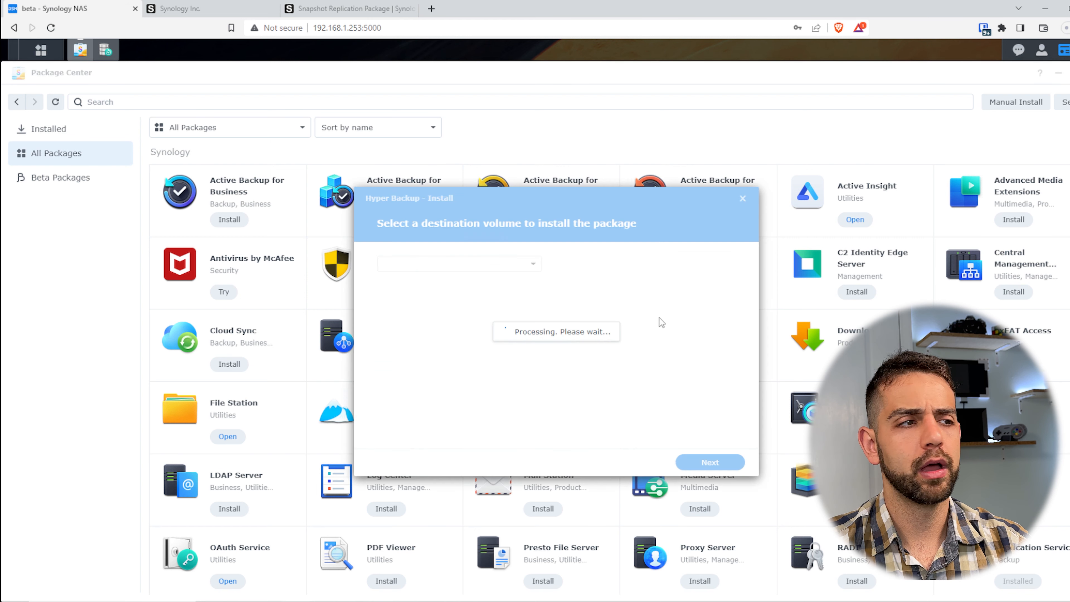
left_click(739, 462)
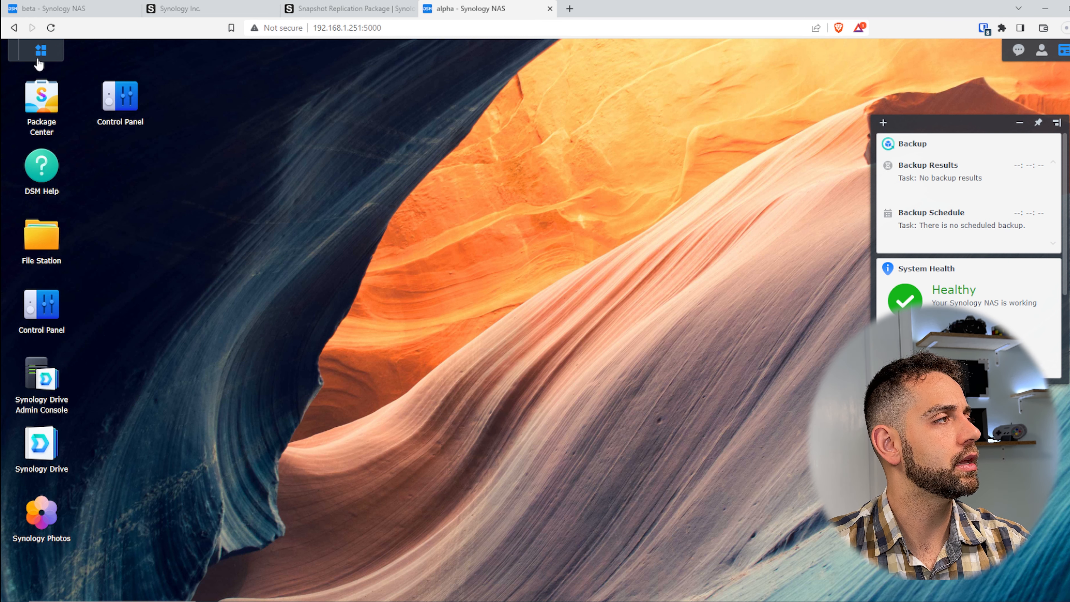
Open and enlarge Active Backup for Business on the alpha NAS, and review its Synology NAS and PC/Mac sections
left_click(41, 51)
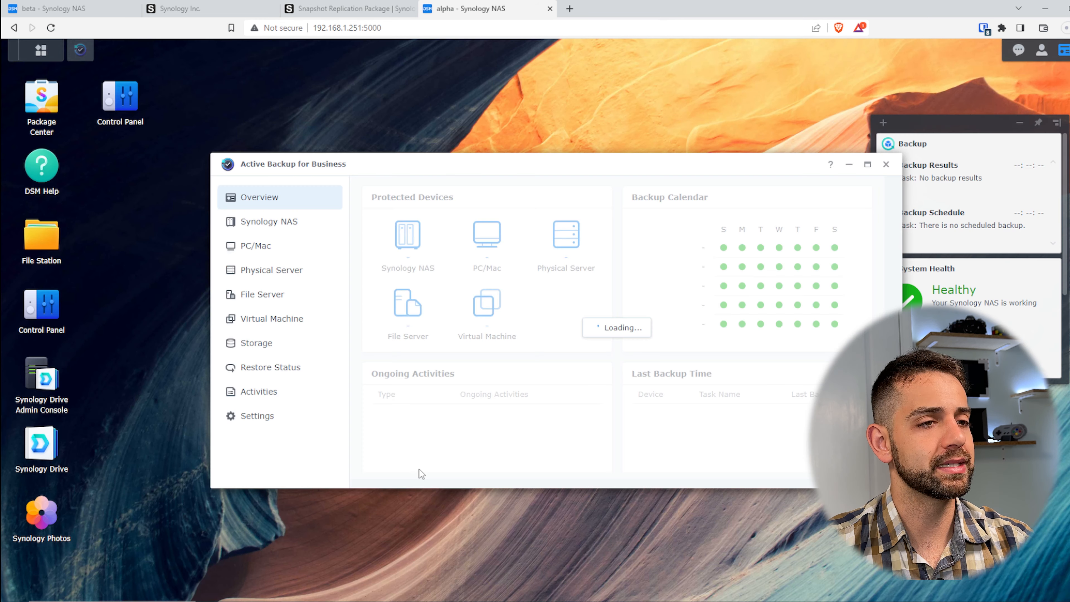
double_click(585, 161)
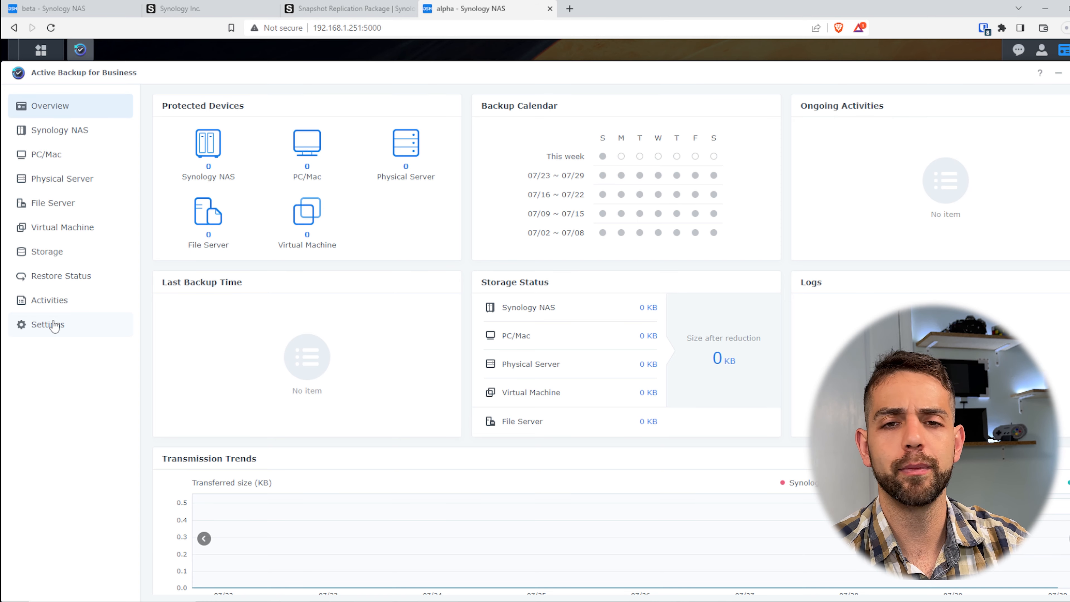
left_click(78, 131)
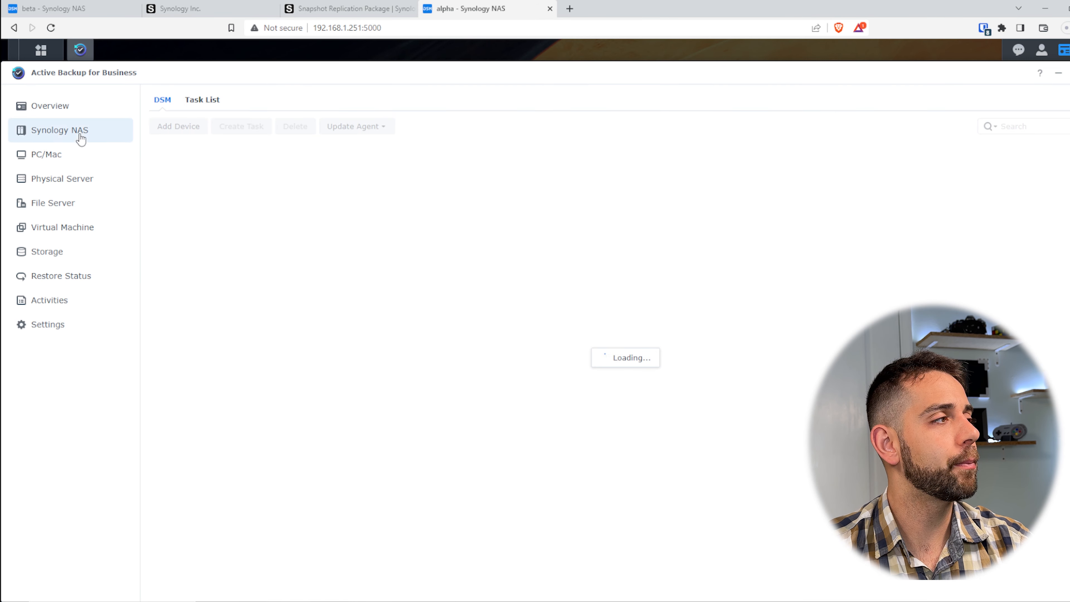
left_click(65, 155)
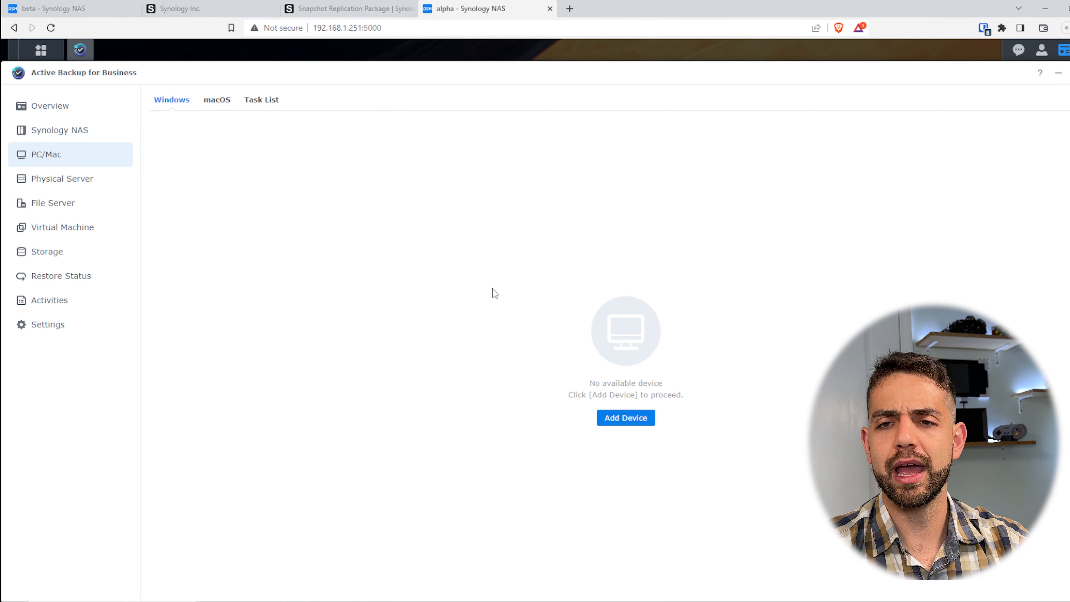
Review the certificate notice and the instructions for adding a Windows device to Active Backup for Business, and close them
left_click(623, 418)
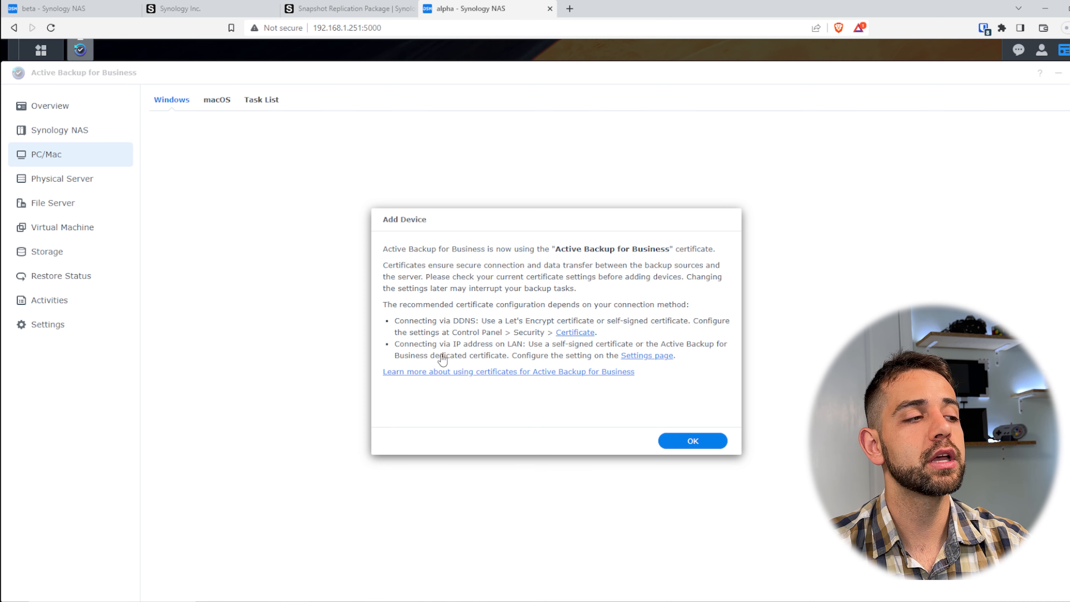
left_click(713, 440)
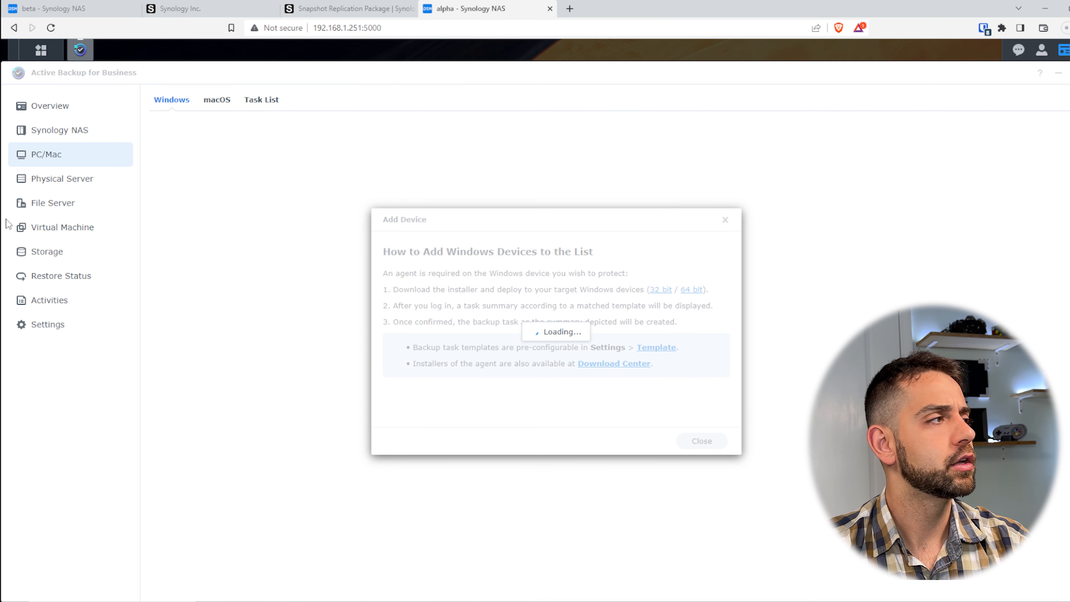
left_click(725, 220)
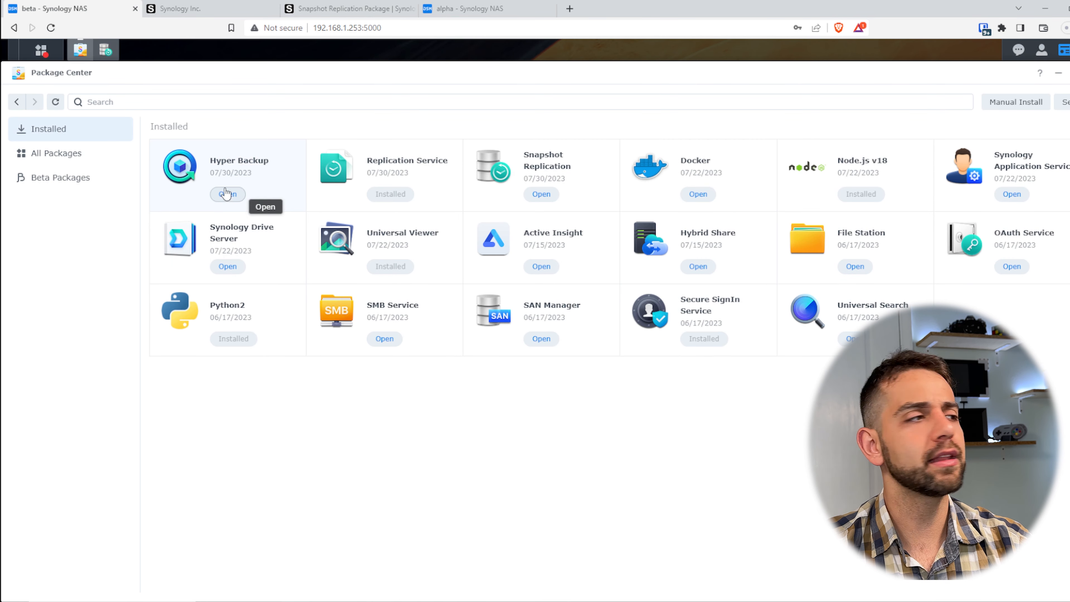
Open Hyper Backup on the beta NAS, choose Google Drive as the backup destination, and authorize the connection
left_click(228, 195)
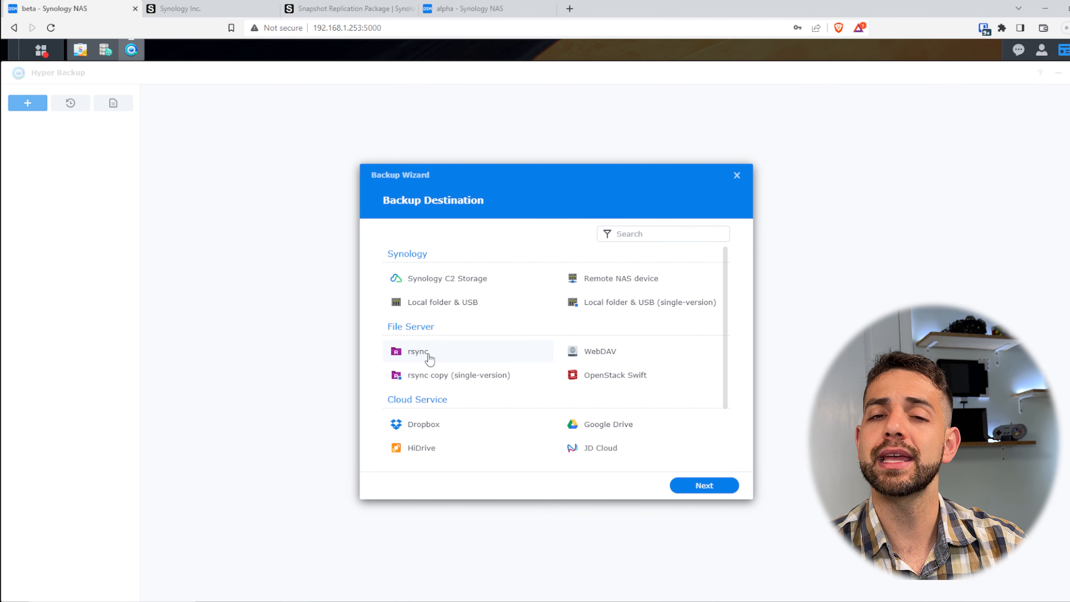
scroll(659, 425, "down", 3)
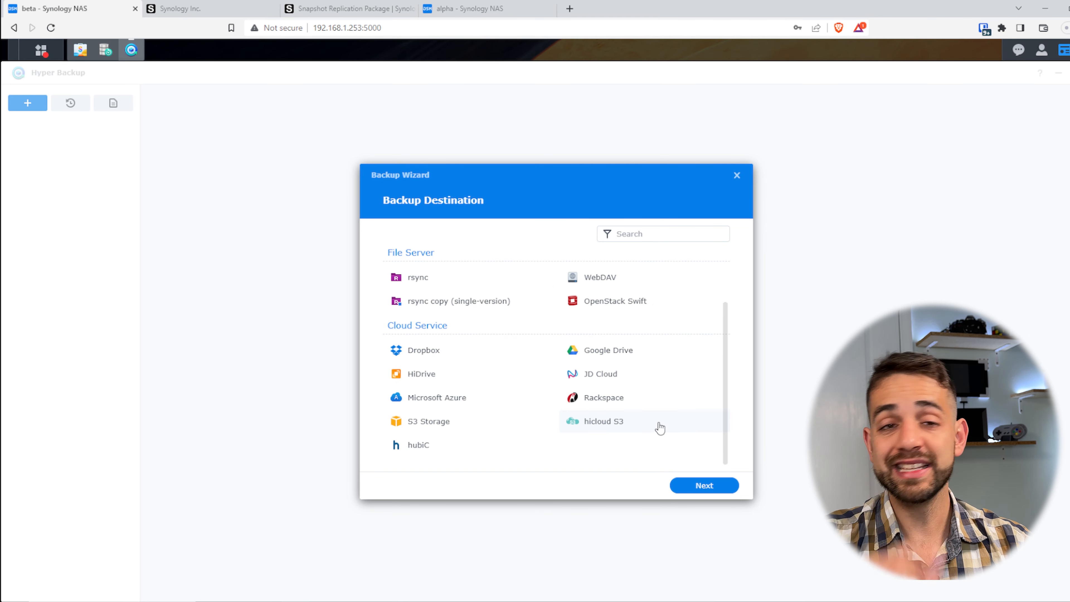
scroll(537, 310, "up", 3)
scroll(484, 343, "down", 3)
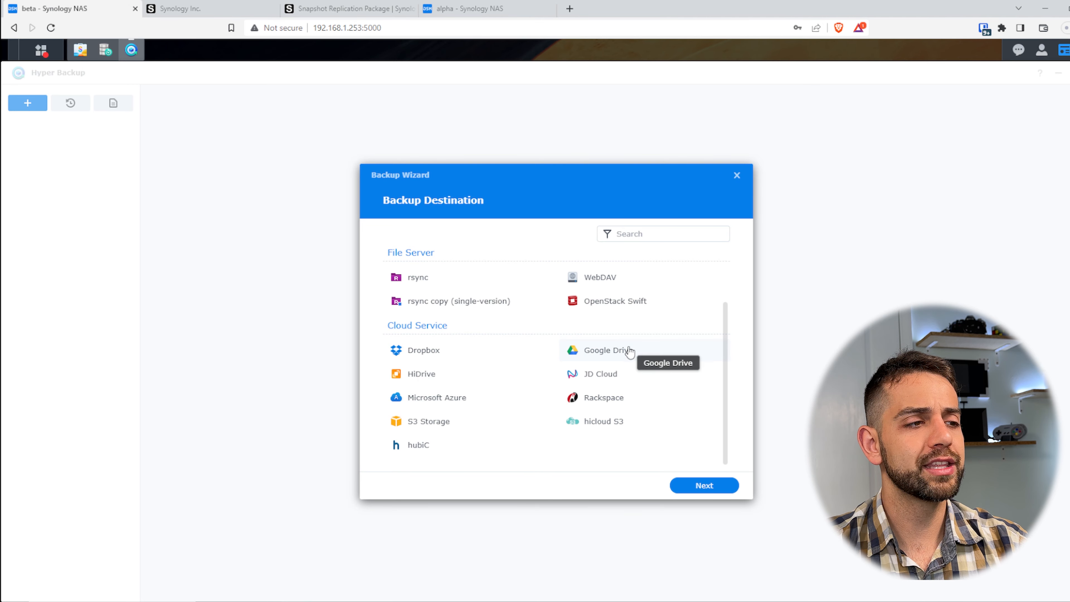
left_click(618, 357)
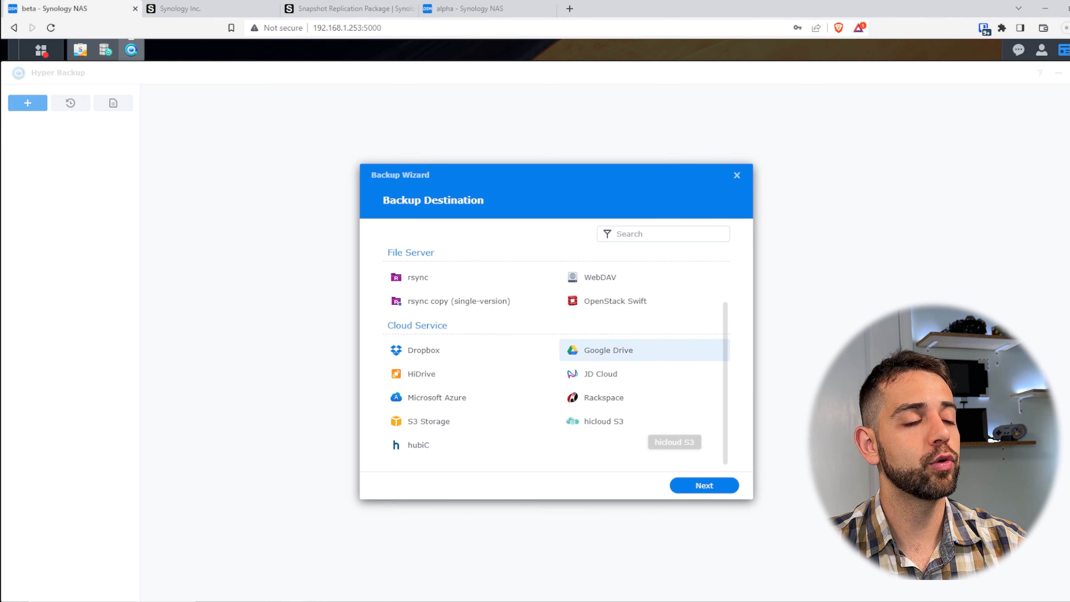
left_click(704, 485)
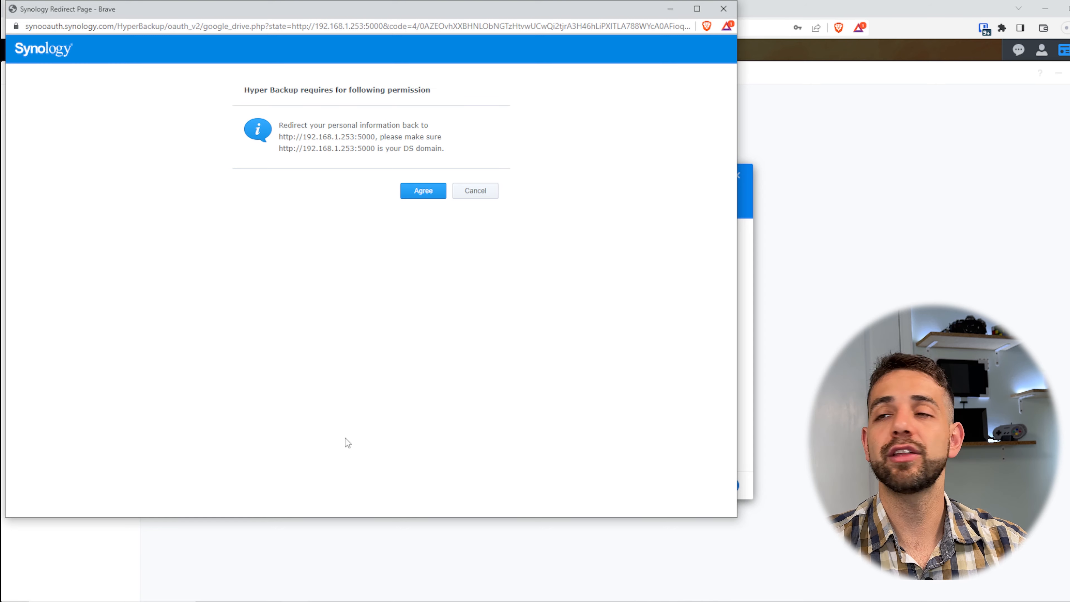
left_click(438, 195)
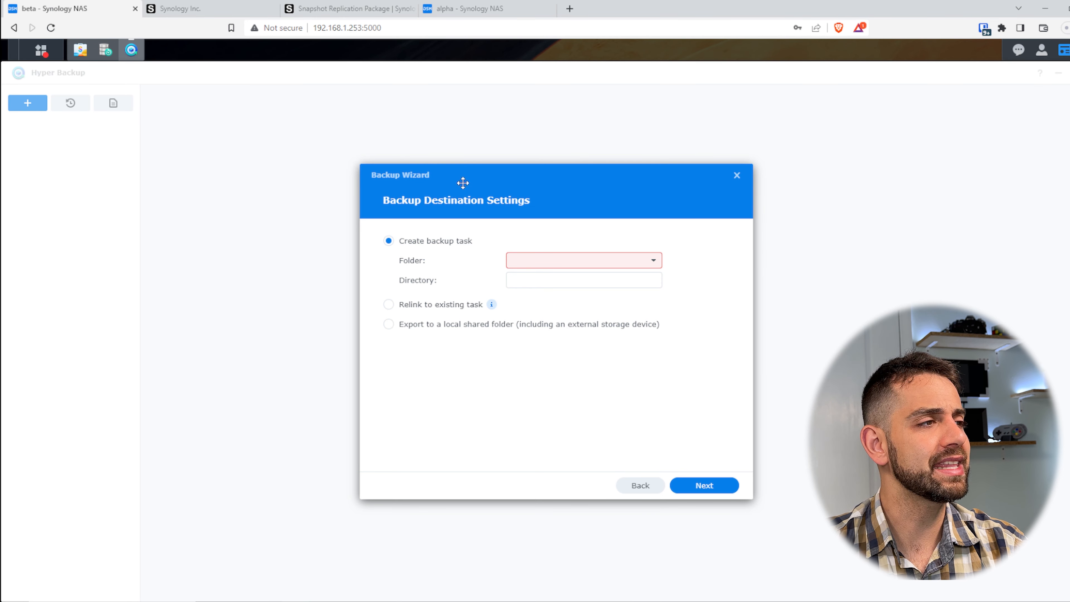
Set the new backup task's destination to the Synology folder with the directory beta_2
left_click(600, 260)
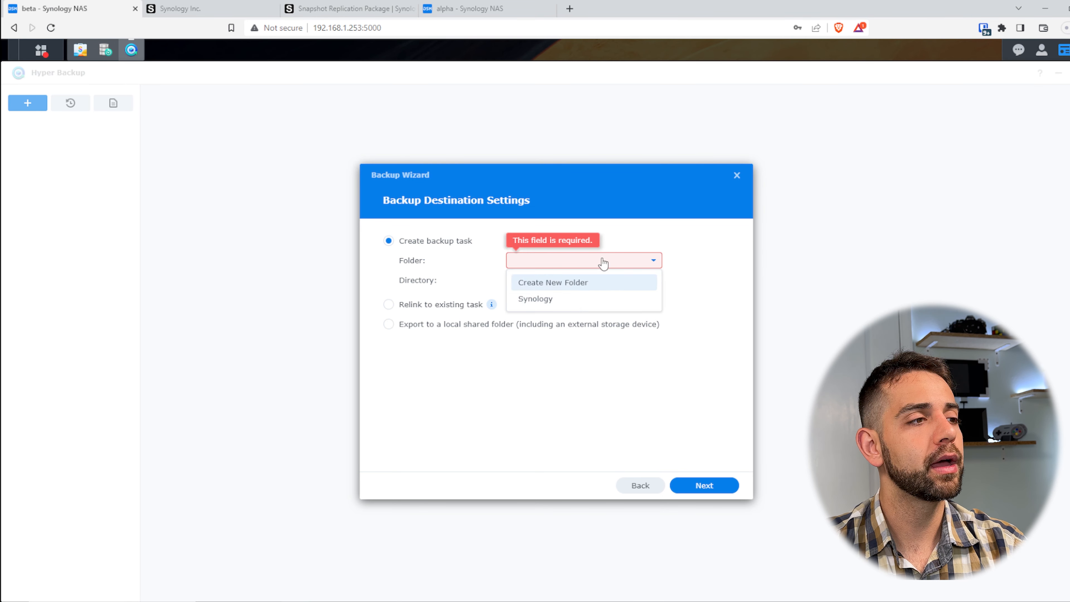
left_click(564, 302)
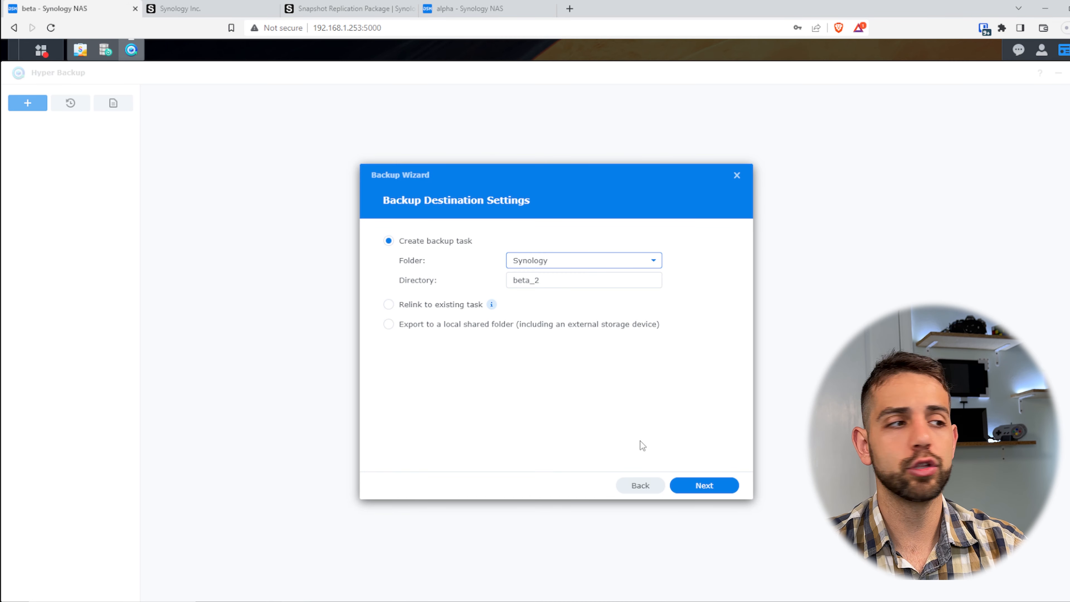
left_click_drag(509, 278, 553, 286)
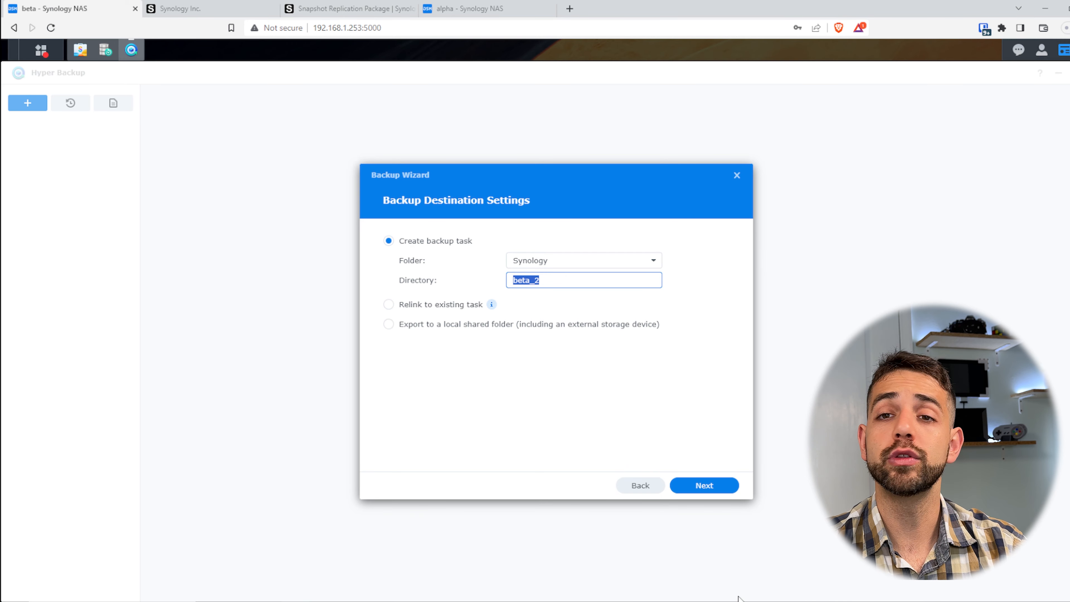
Try relinking to the existing task in the Synology folder's beta_1 directory, and return to creating a new backup task
left_click(440, 307)
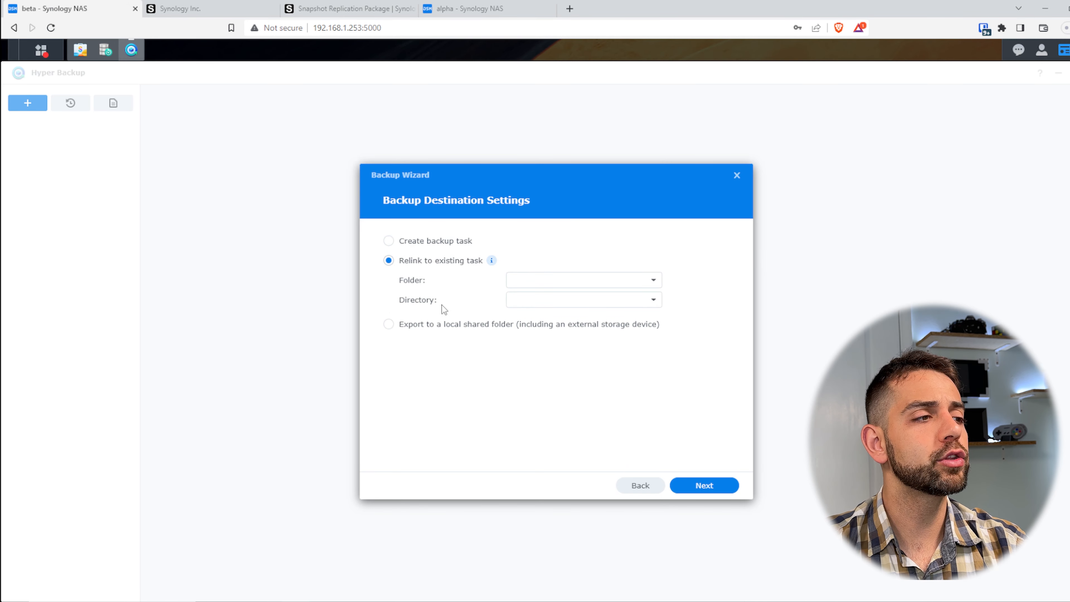
left_click(598, 283)
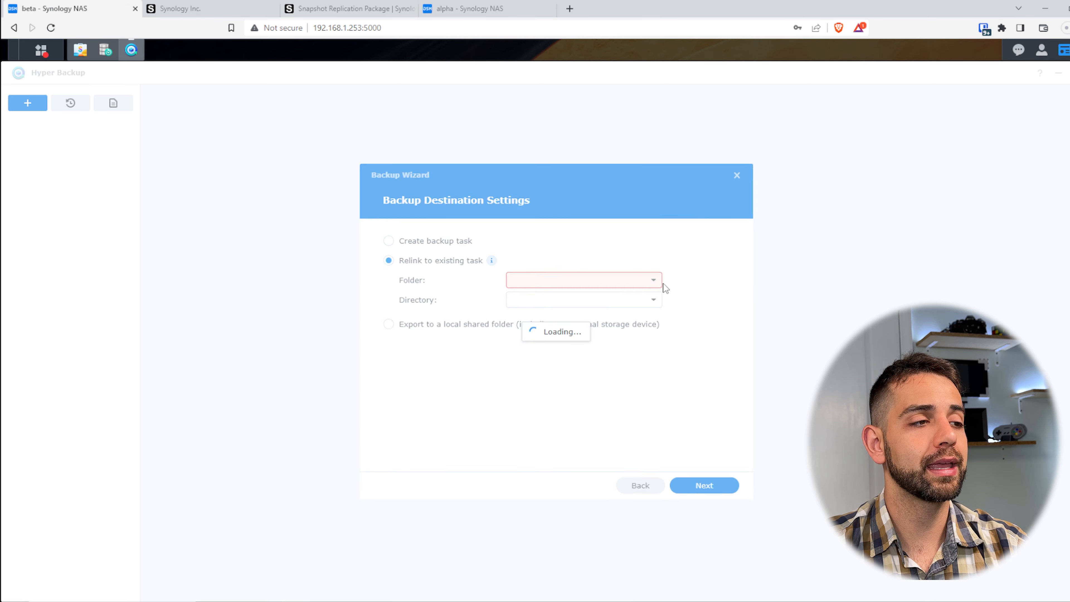
left_click(604, 314)
left_click(653, 299)
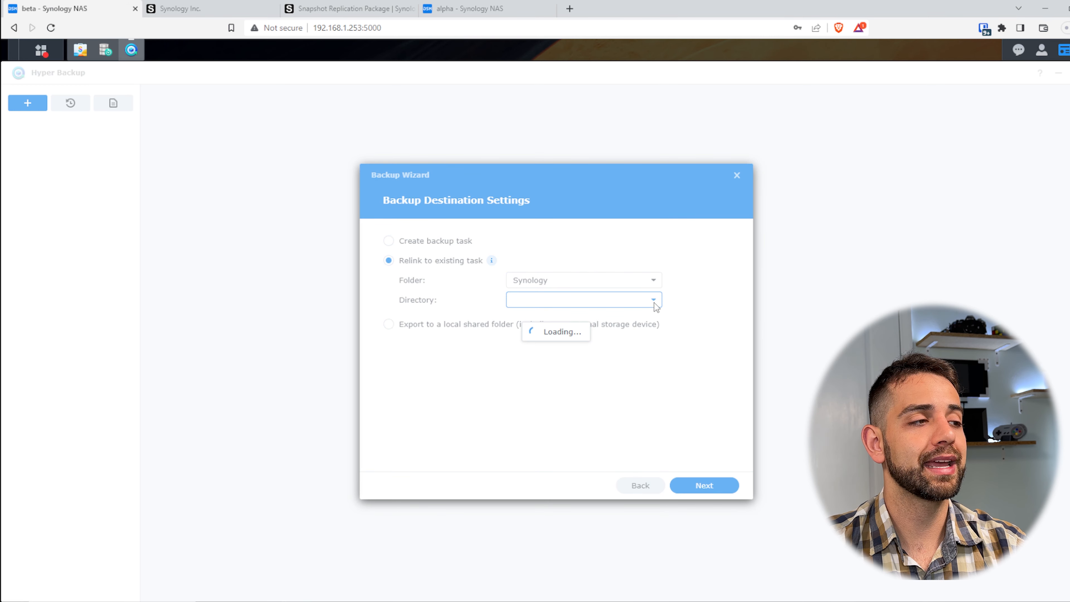
left_click(549, 324)
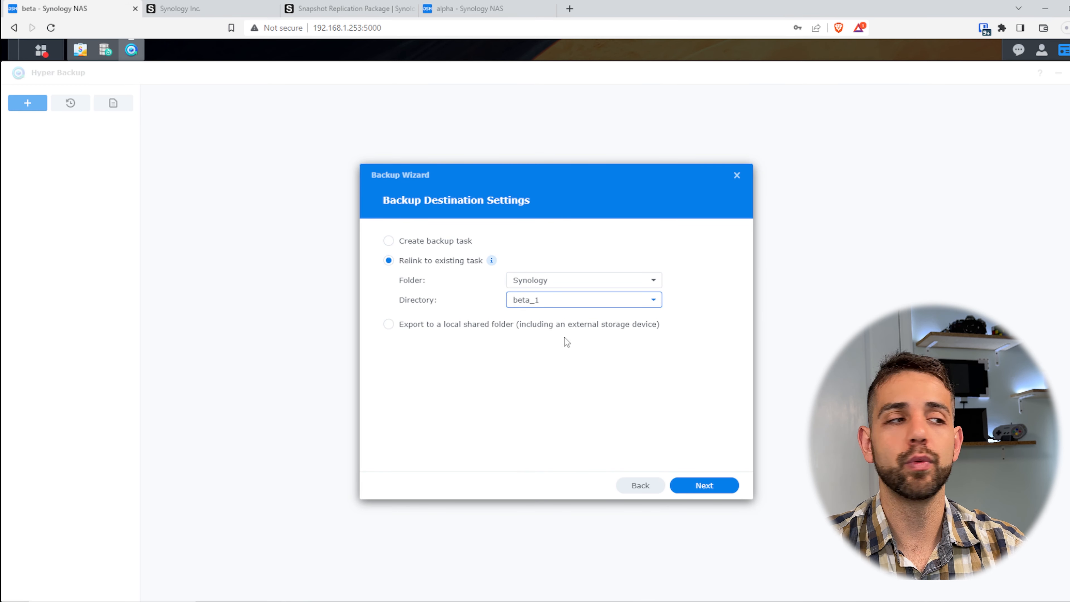
left_click(412, 244)
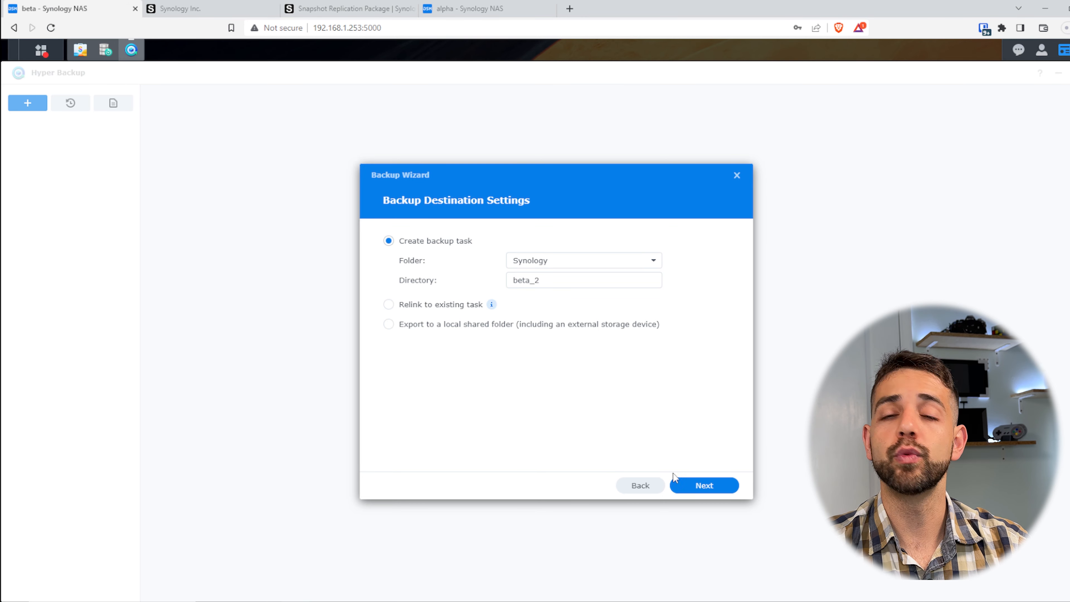
Accept the destination settings and select all of Volume 1 as the data to back up
left_click(716, 489)
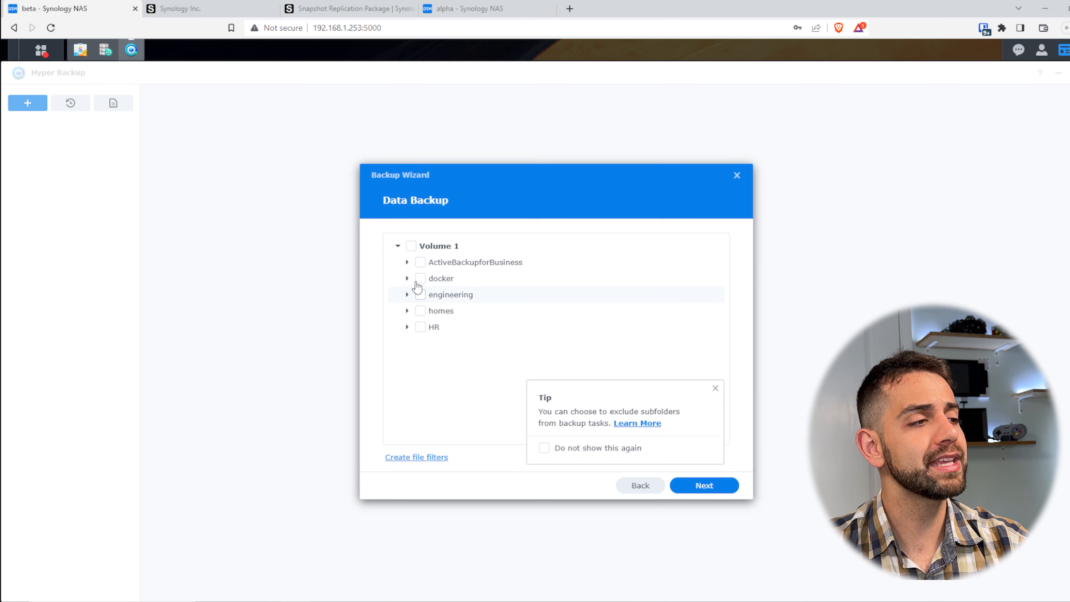
left_click(416, 247)
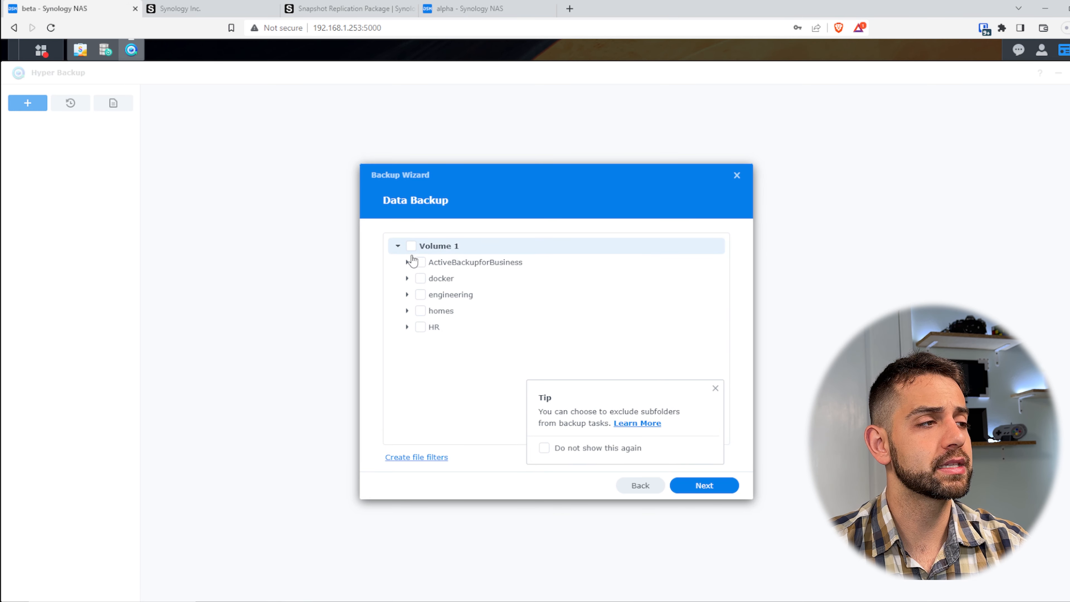
left_click(411, 245)
left_click(709, 485)
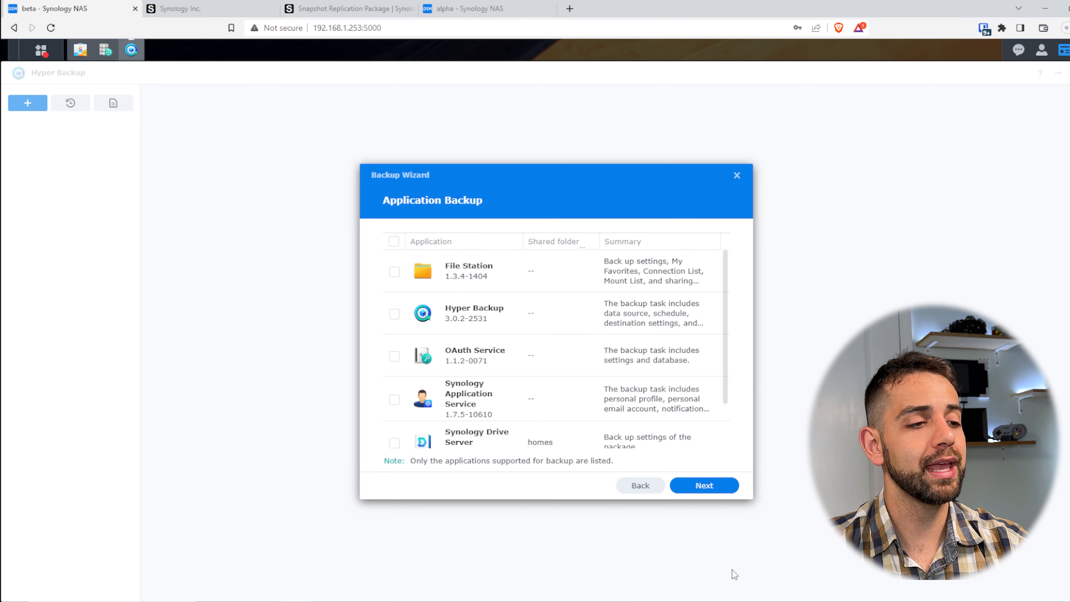
Review the applications supported for backup and include Synology Drive Server in the task
scroll(483, 355, "down", 2)
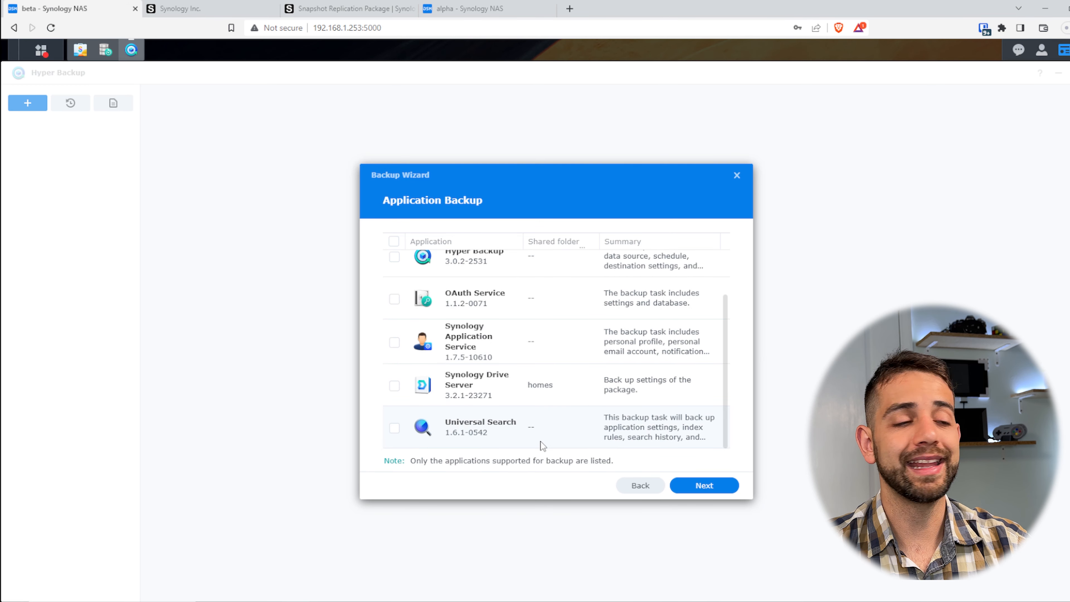
scroll(575, 354, "up", 2)
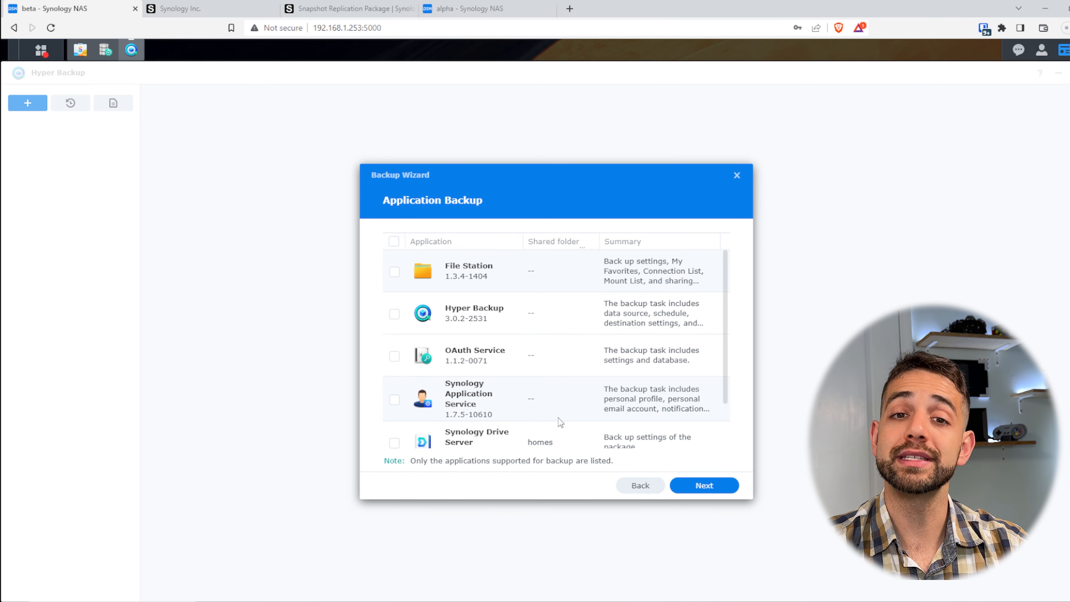
scroll(472, 398, "down", 2)
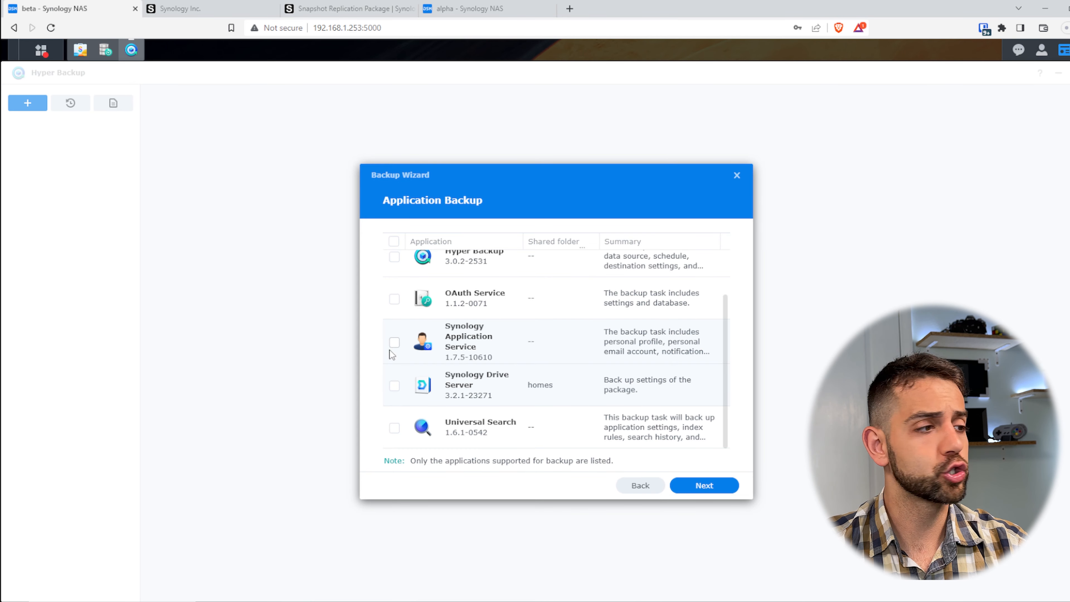
left_click(408, 386)
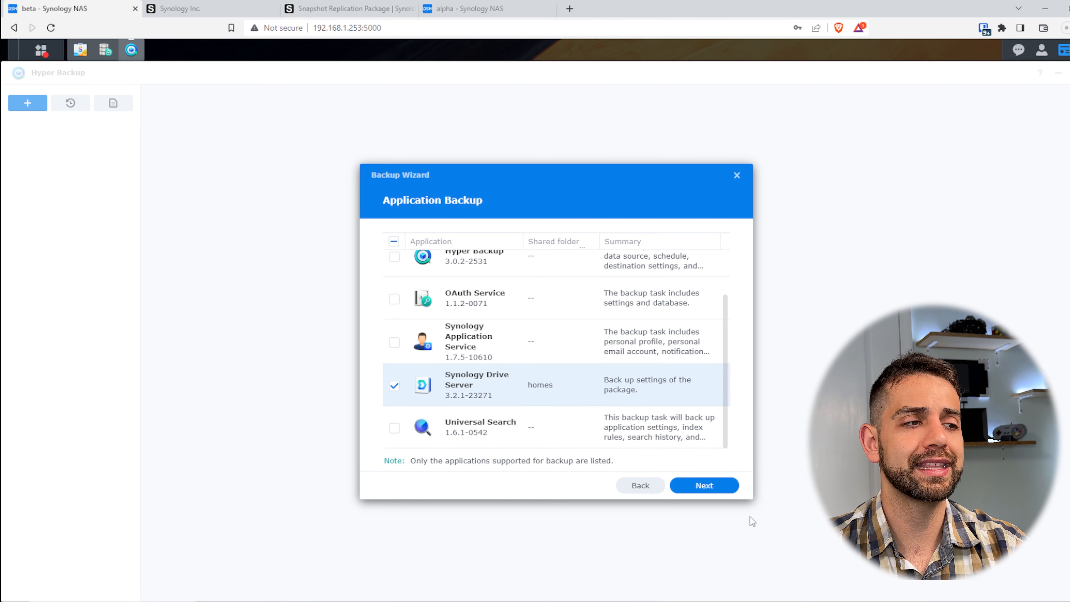
left_click(715, 491)
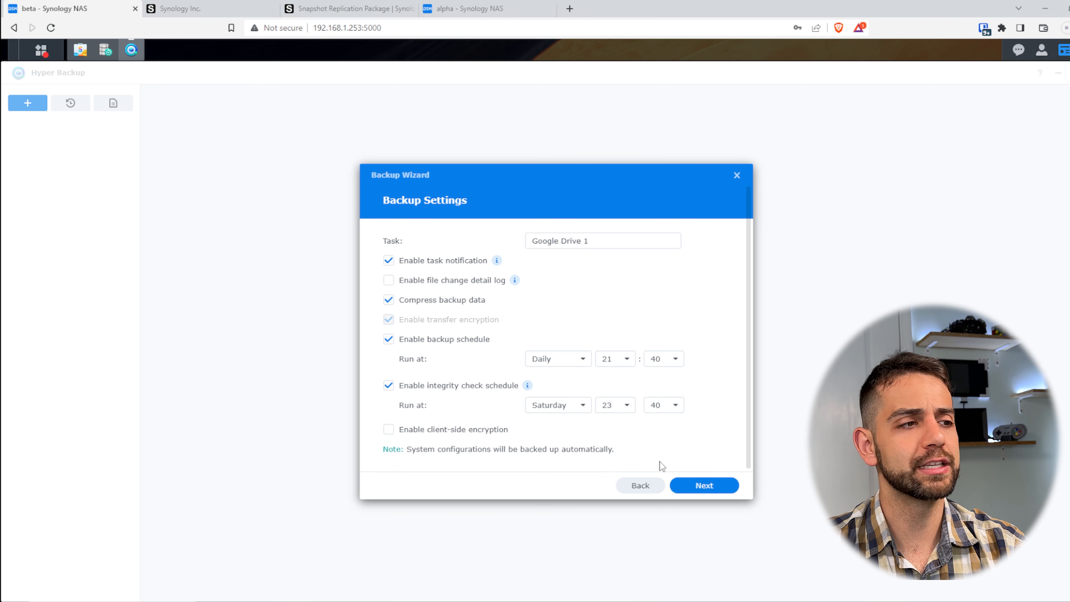
Review the day options for the backup schedule, keep Daily, and enable client-side encryption for the Google Drive 1 task
left_click(583, 360)
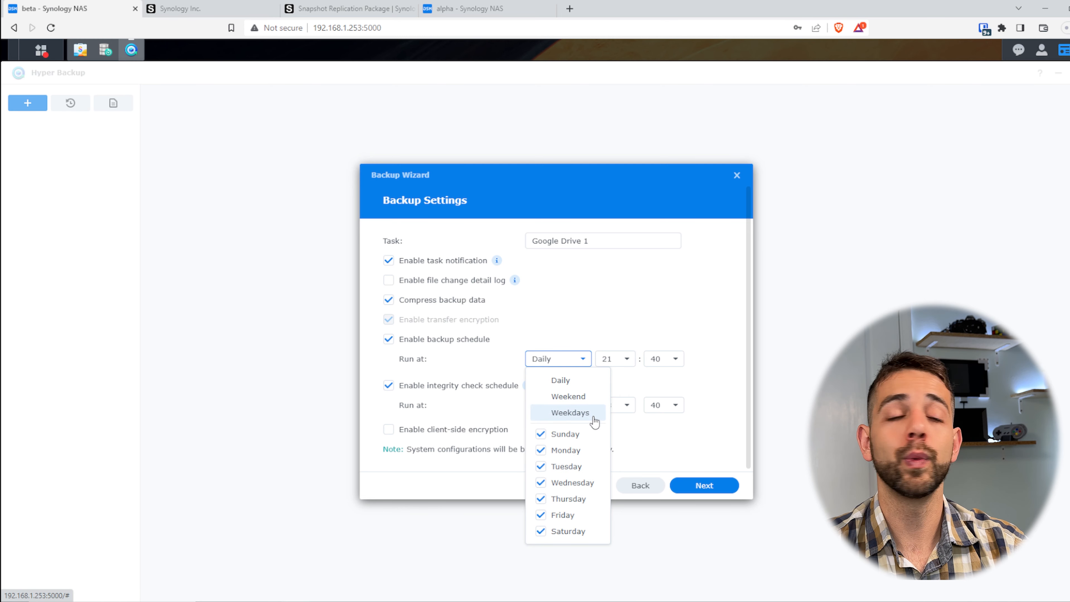
left_click(603, 278)
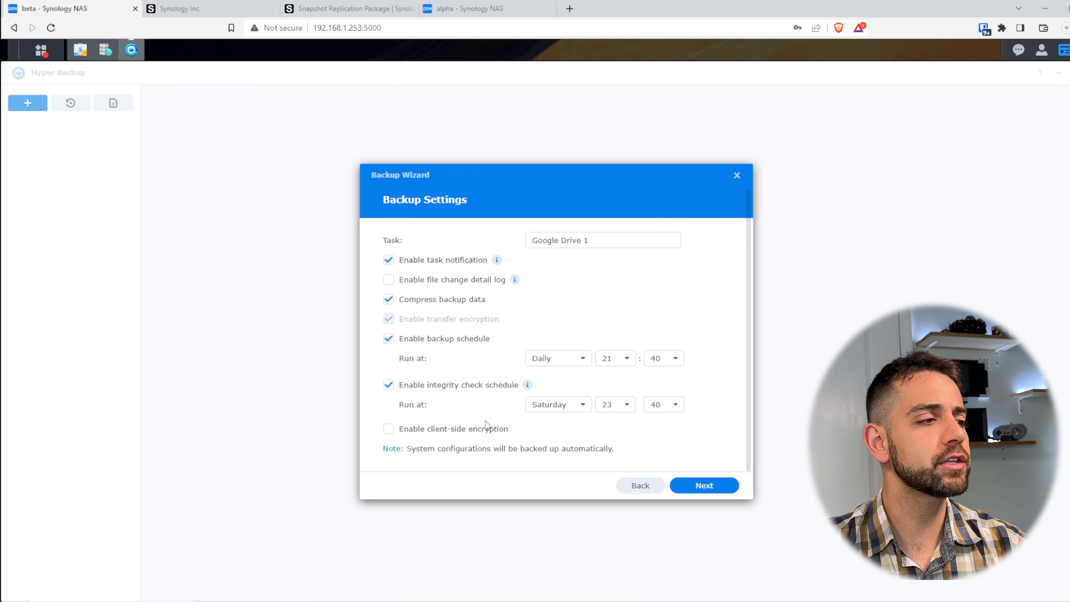
left_click(444, 429)
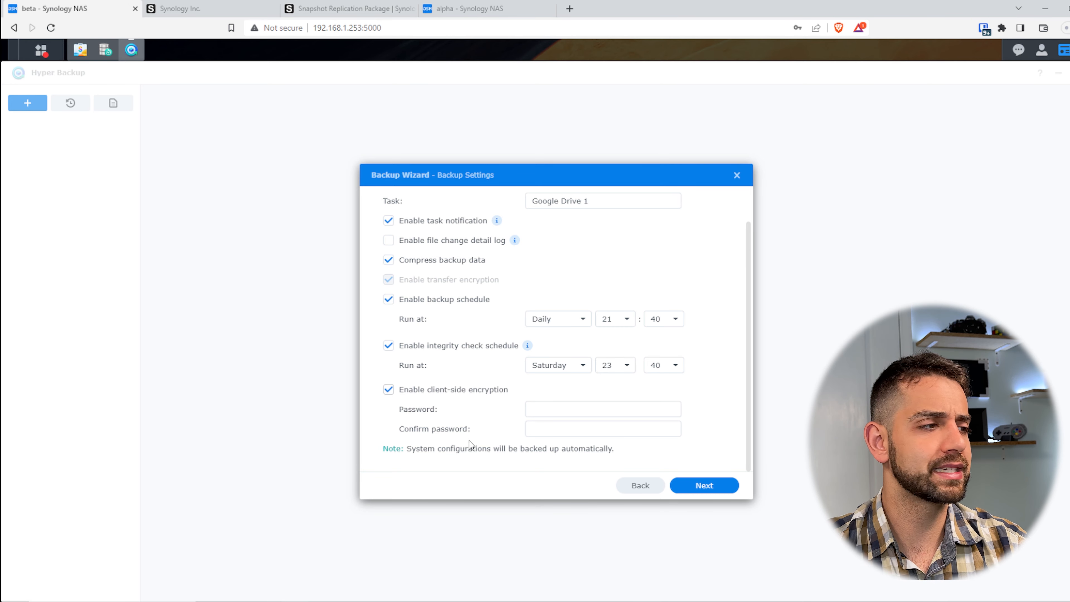
Turn off client-side encryption for the Google Drive 1 task, accept its backup settings, and enable backup rotation
left_click(448, 389)
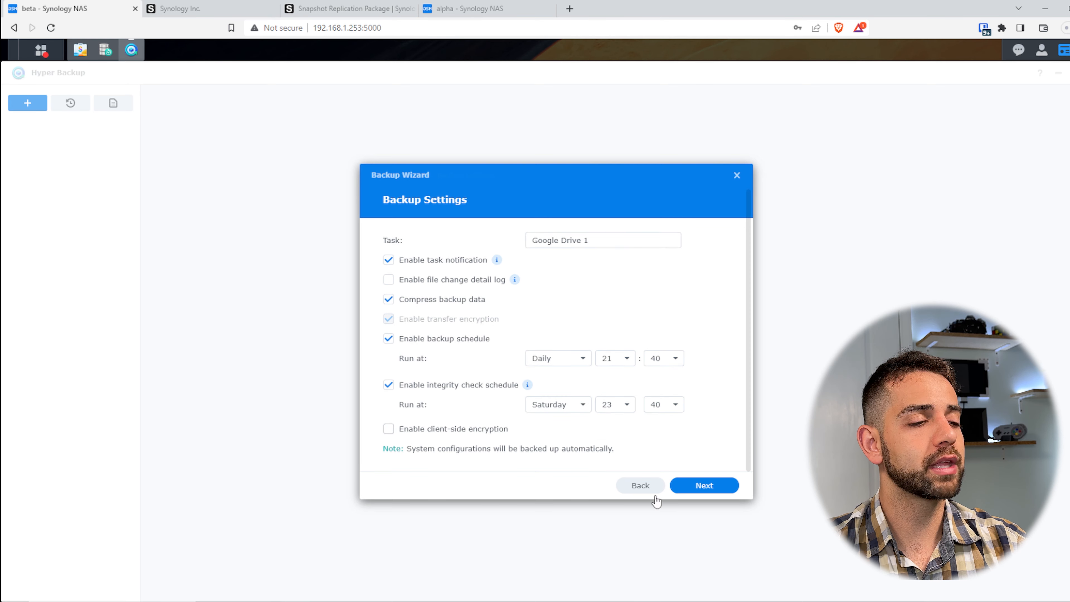
left_click(696, 489)
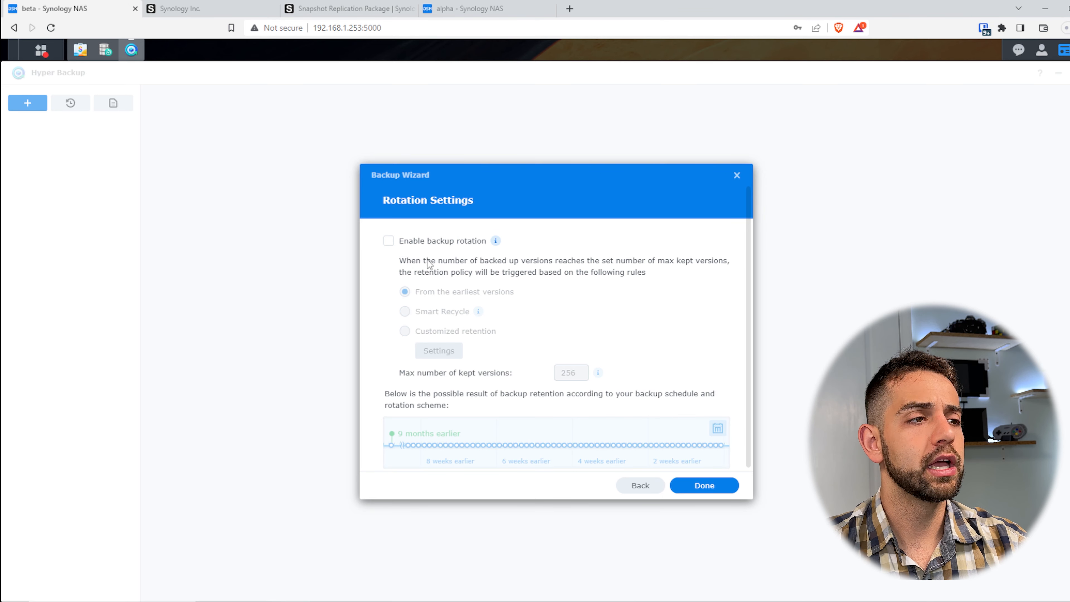
left_click(412, 243)
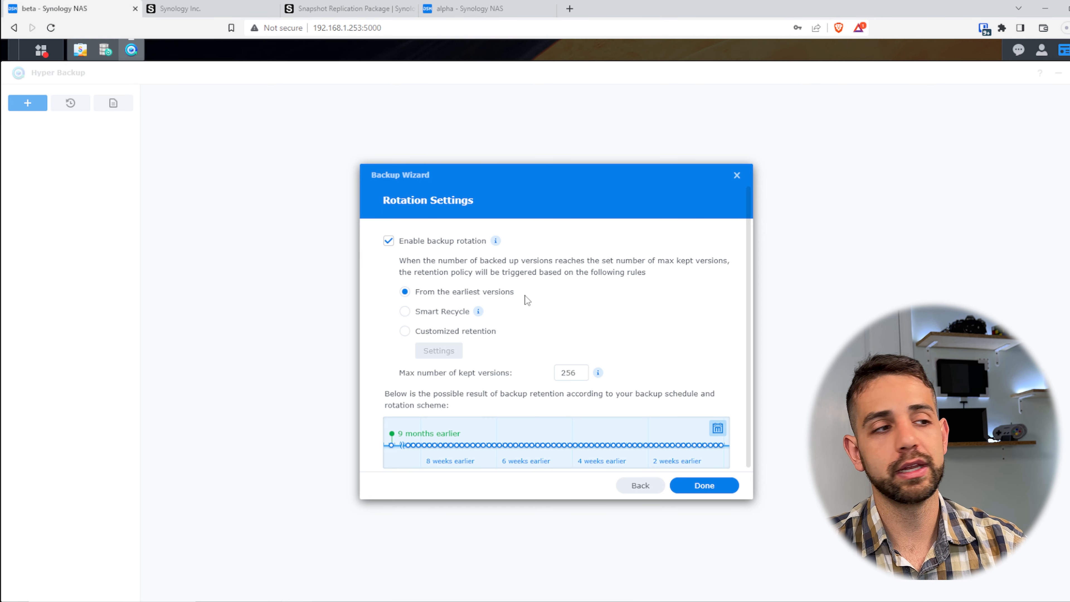
Compare the earliest-versions and Smart Recycle rotation rules, set the maximum kept versions to 30, and choose Smart Recycle
left_click(444, 313)
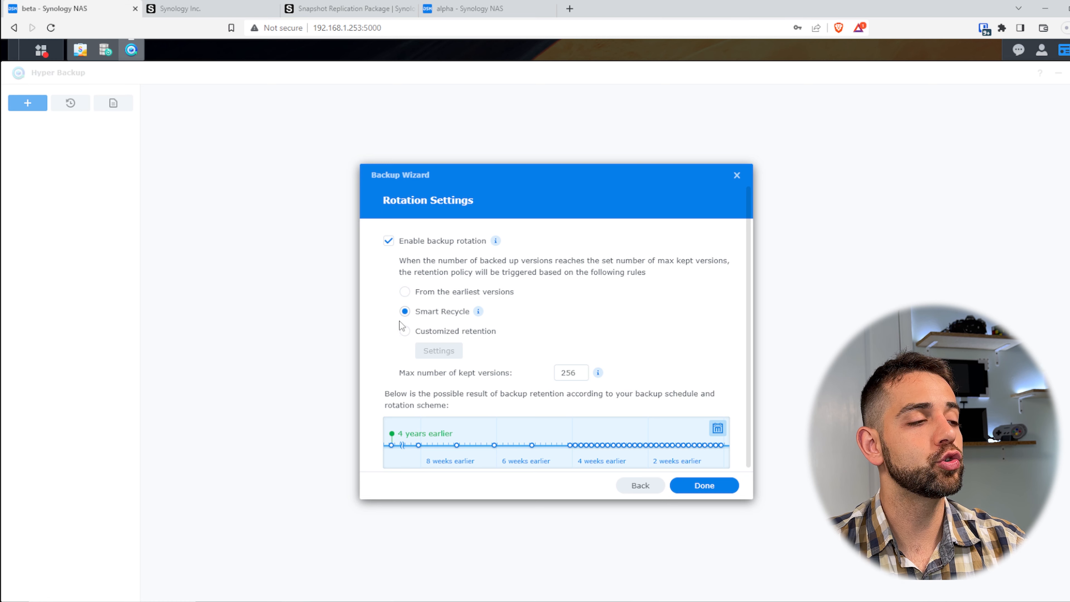
left_click(439, 295)
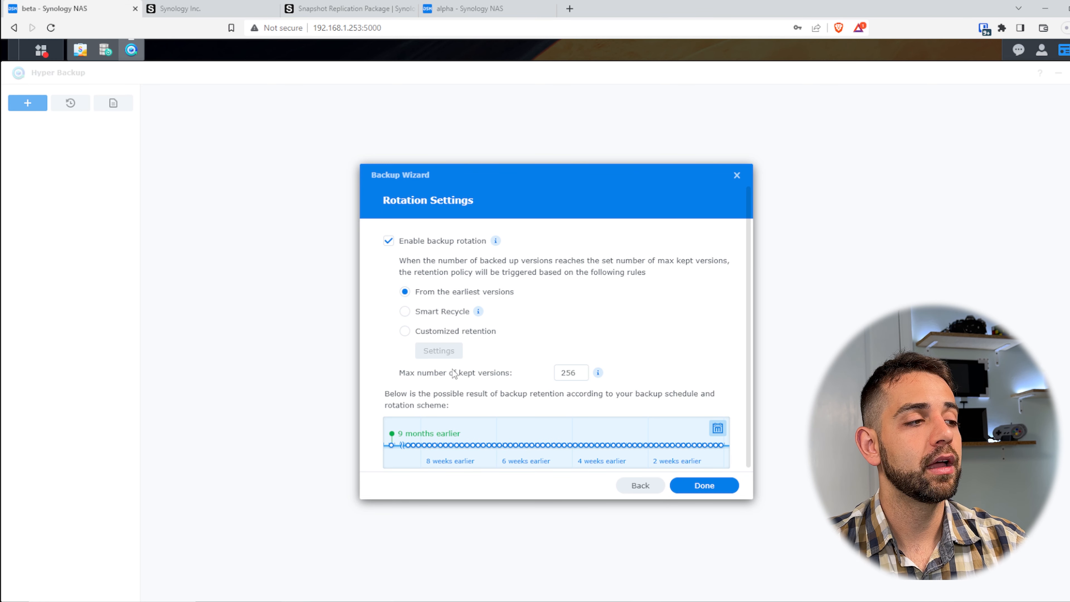
left_click_drag(586, 369, 552, 370)
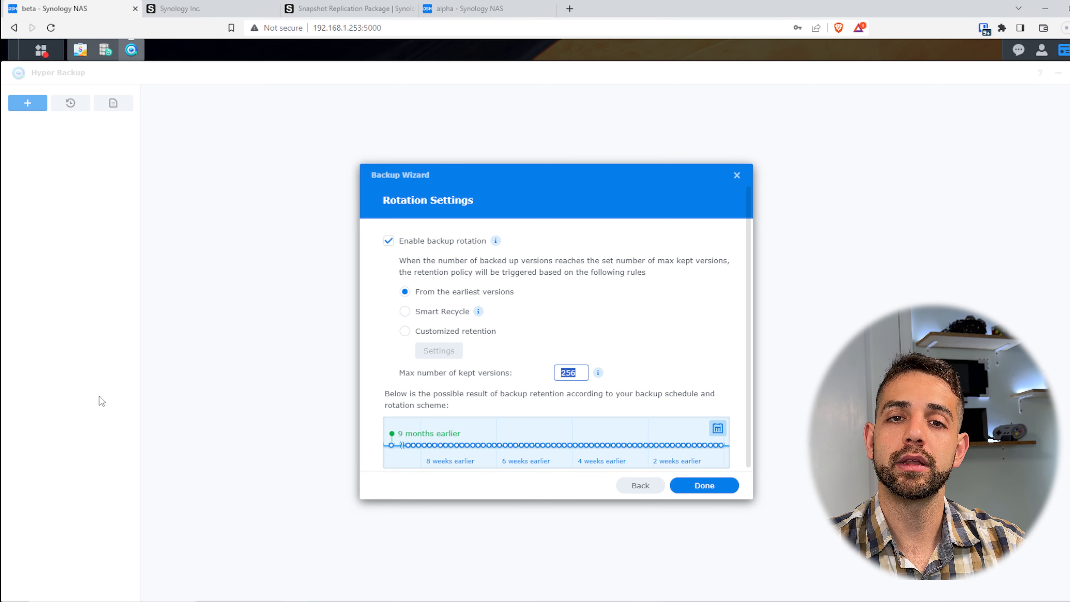
type("30")
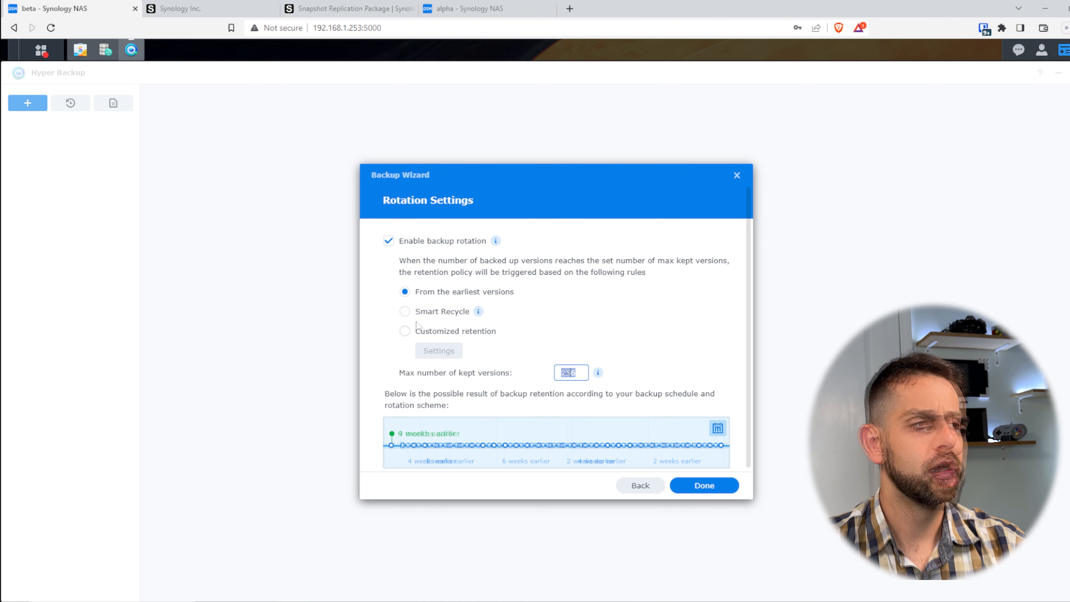
left_click(404, 311)
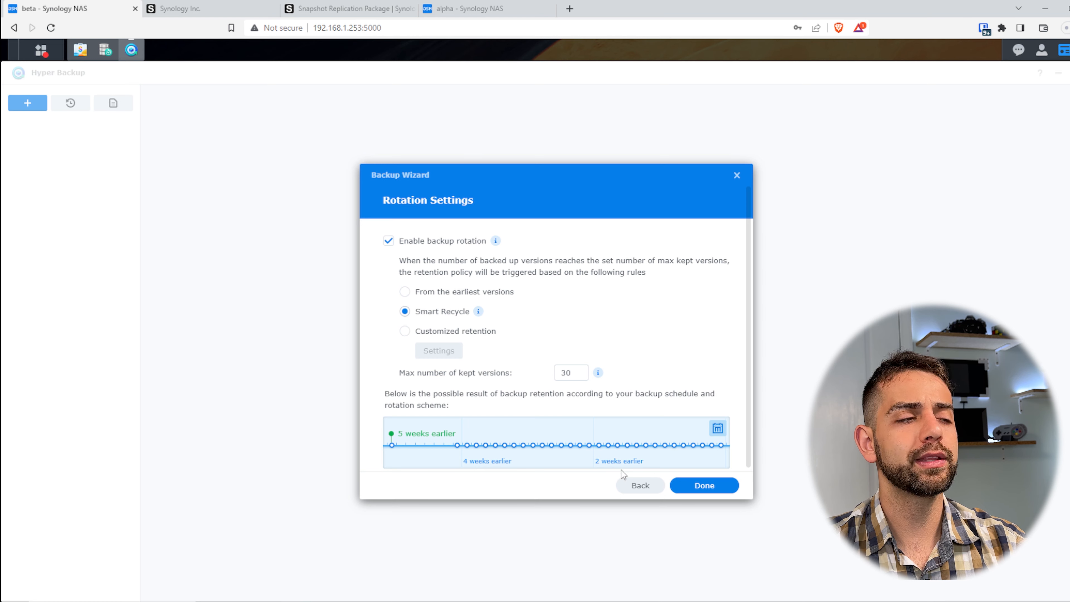
Set the maximum number of kept versions to 50, finish creating the task, and start its backup immediately
mouse_move(634, 448)
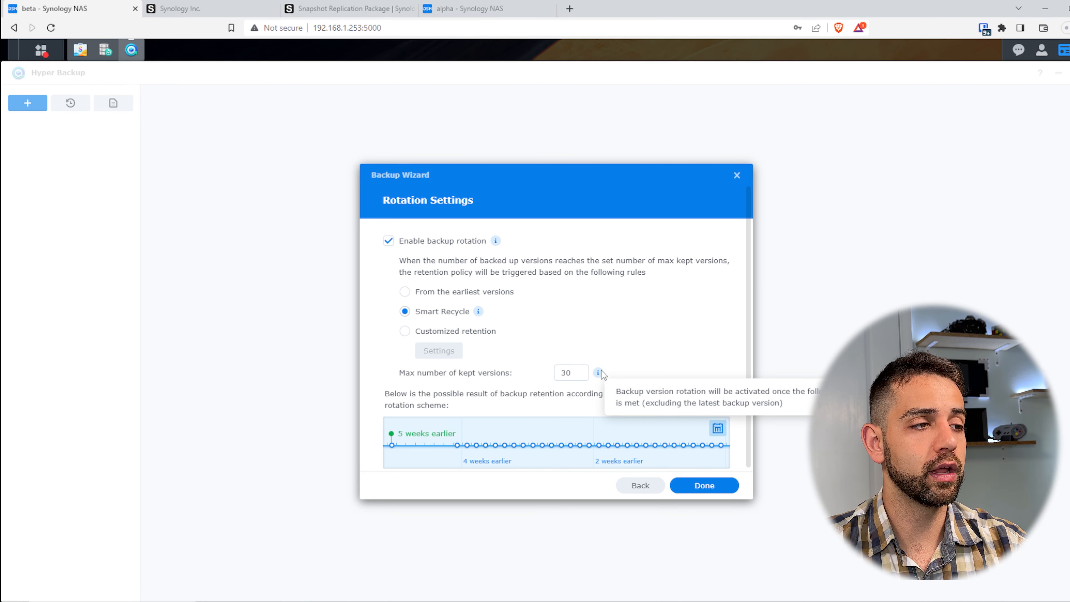
double_click(559, 373)
type("50")
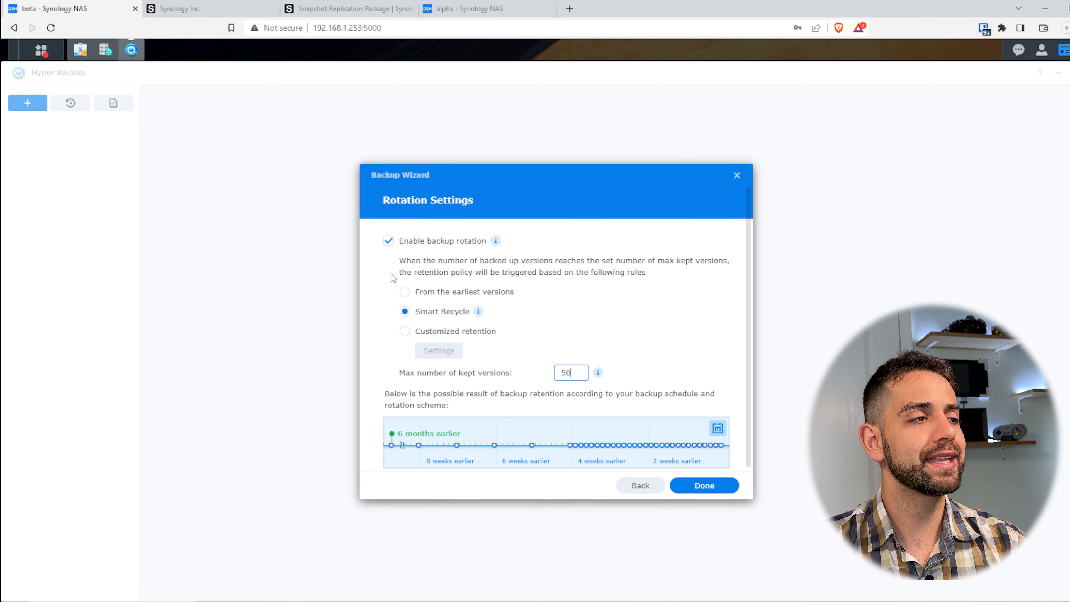
left_click(716, 494)
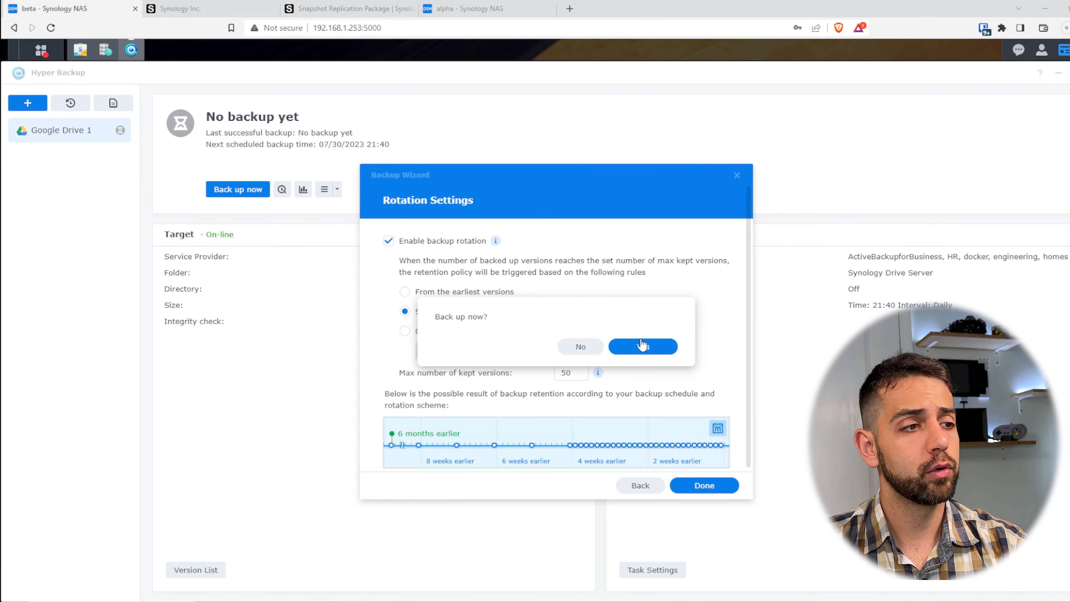
left_click(652, 347)
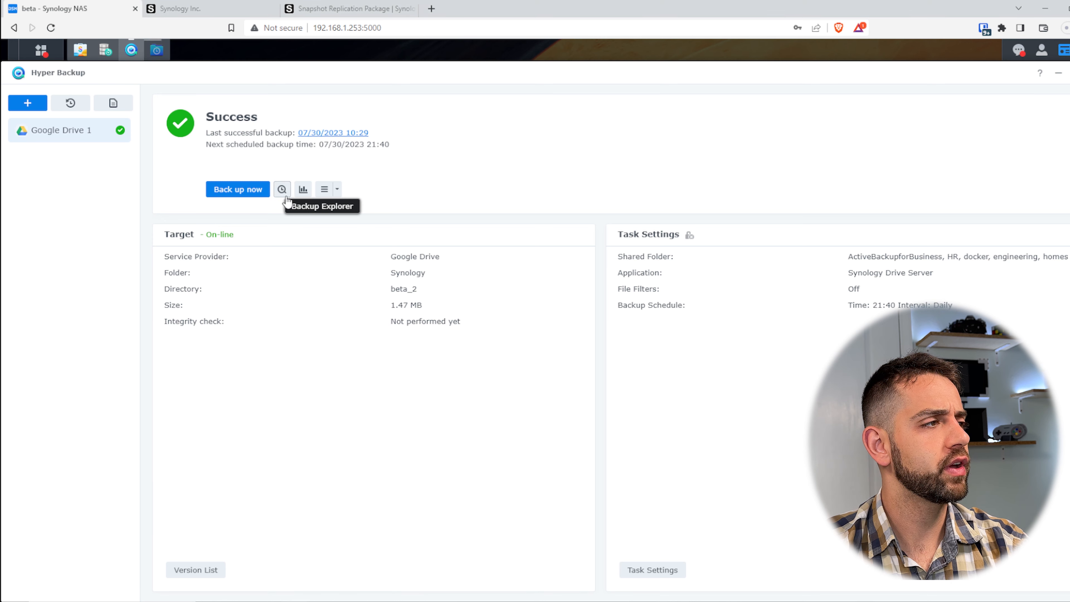
Browse the engineering and homes folders in Backup Explorer, check the recovery options for sauberlab's synoreport folder, and close the explorer
left_click(281, 189)
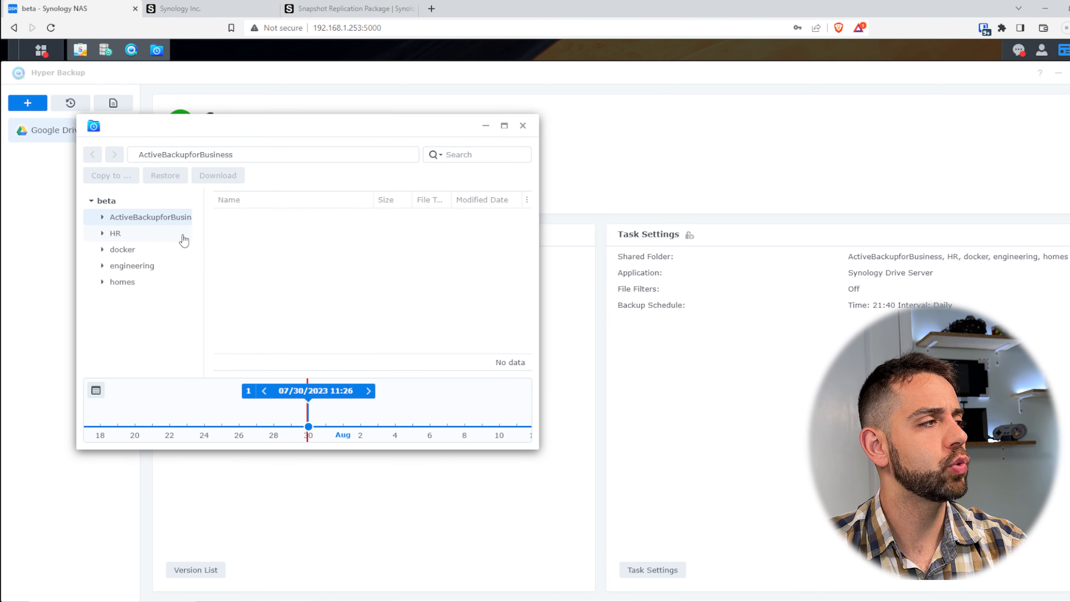
left_click(100, 266)
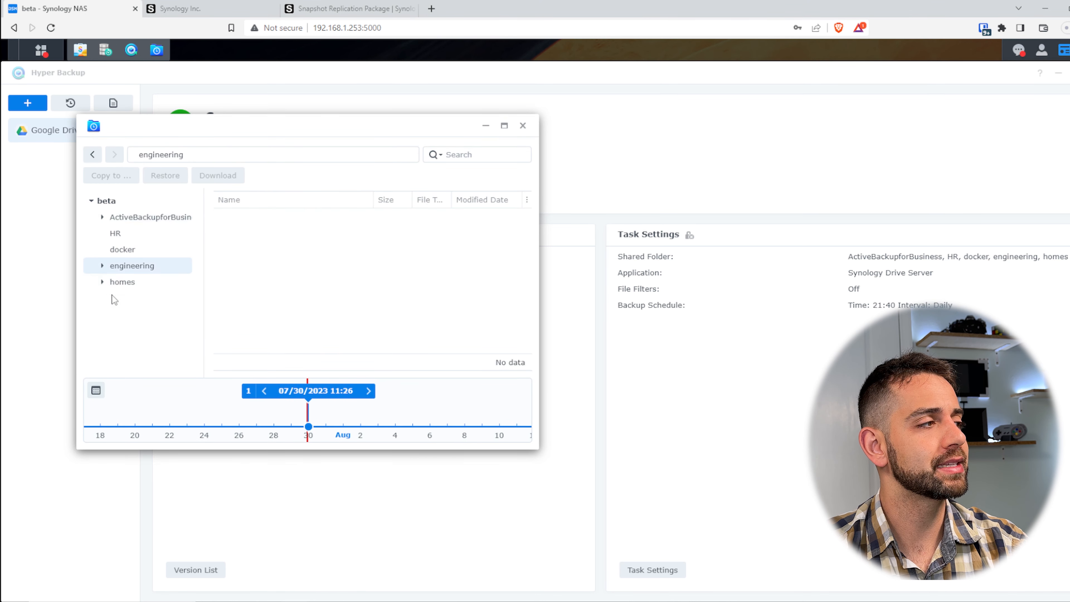
left_click(116, 286)
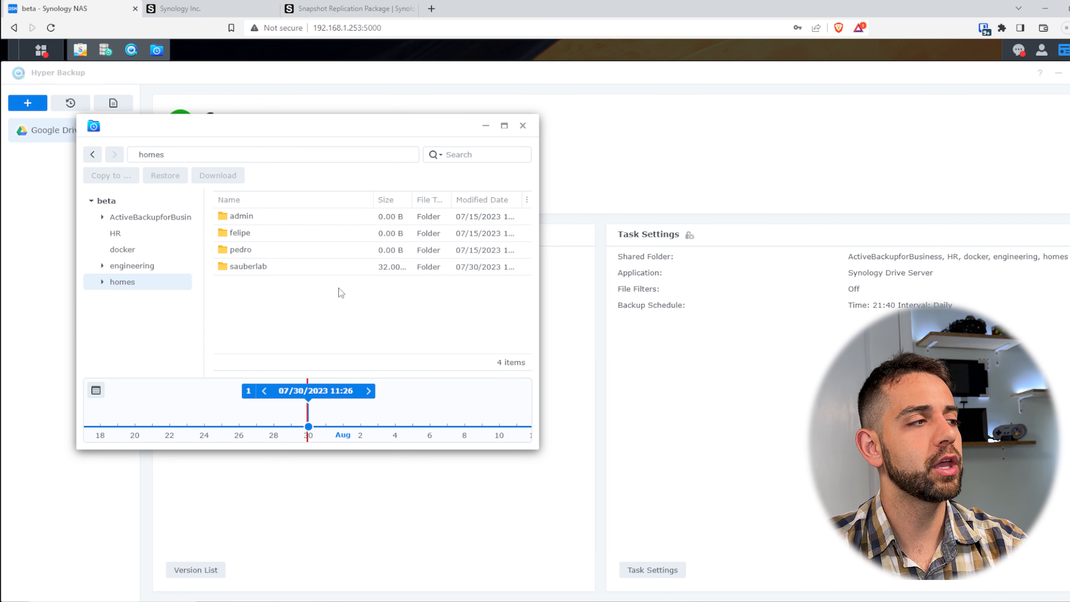
double_click(306, 264)
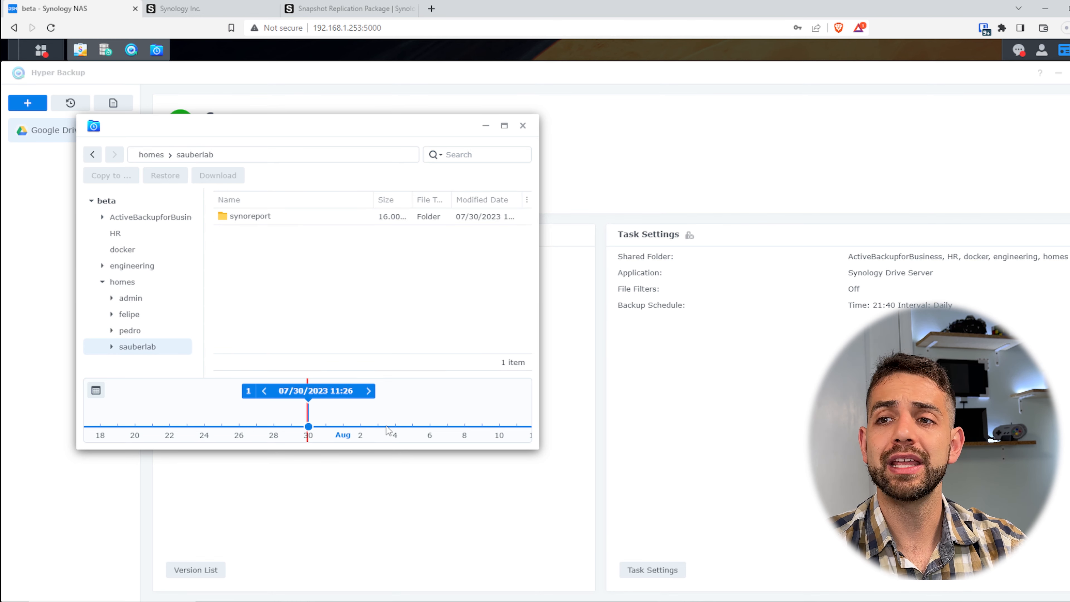
right_click(290, 222)
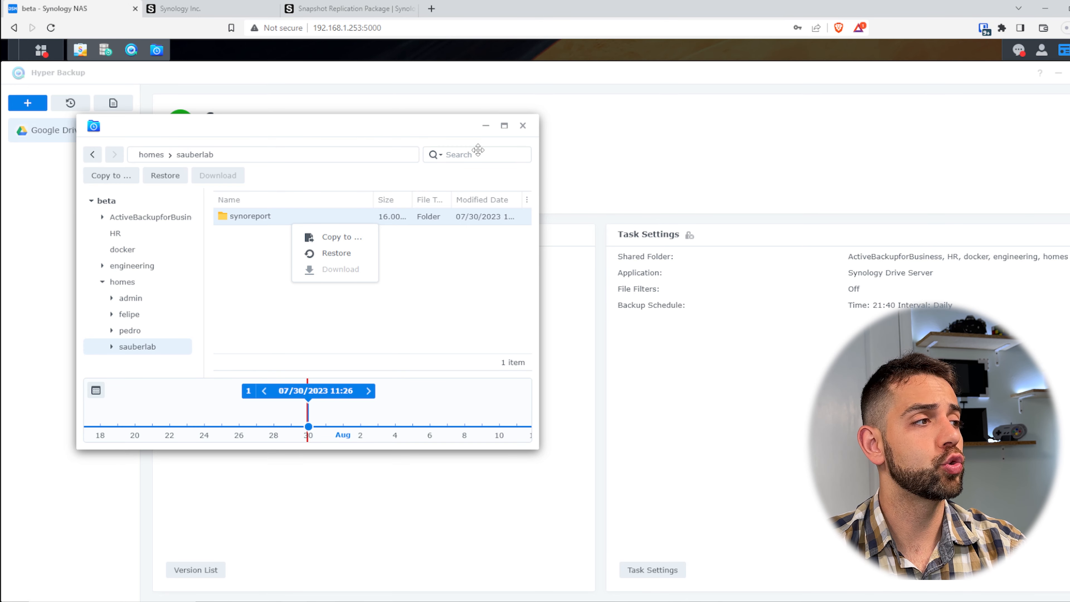
left_click(530, 125)
left_click(529, 126)
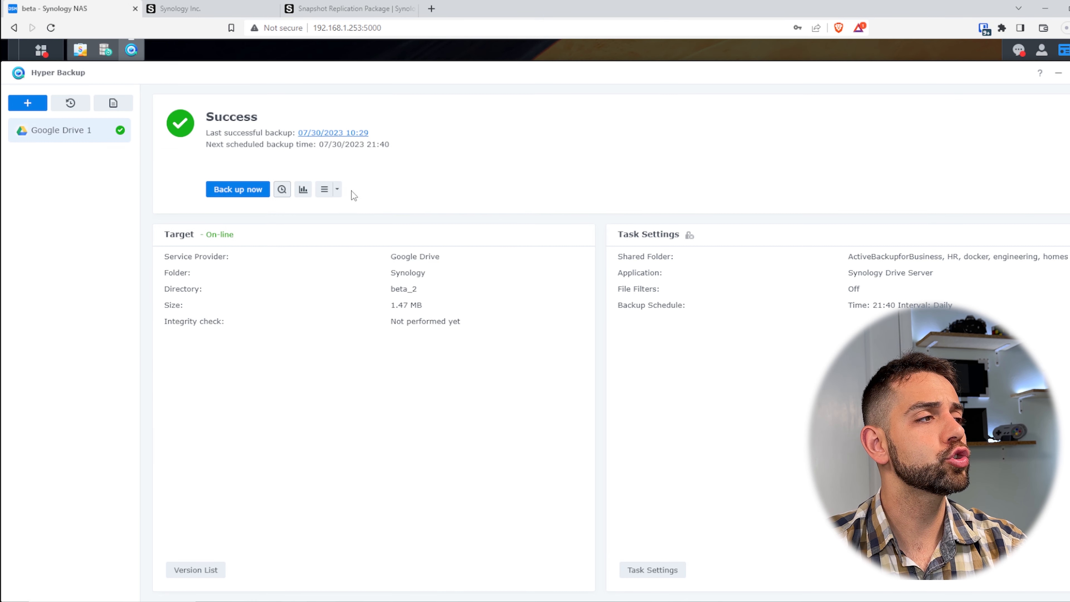
Review the backup statistics for destination usage, including the storage usage alert, source disk usage and source monitoring without applying changes
left_click(303, 189)
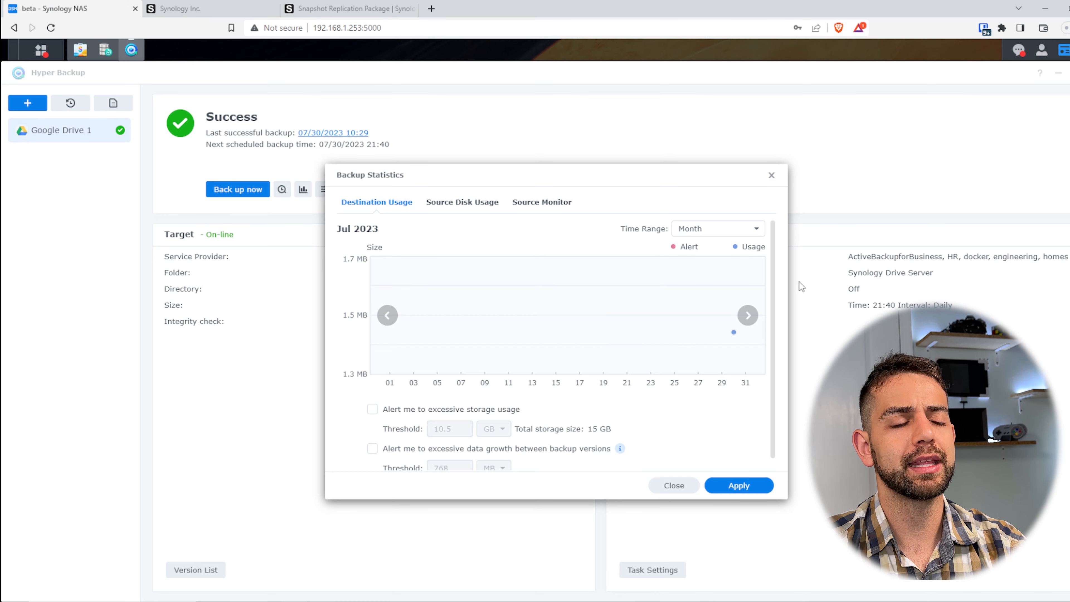
mouse_move(695, 346)
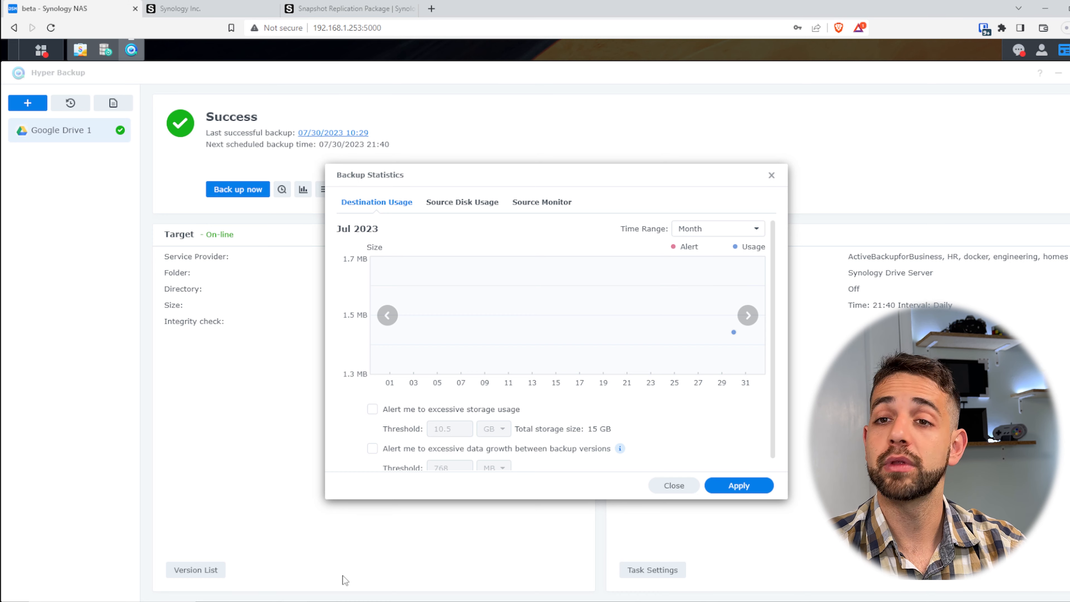
left_click(450, 408)
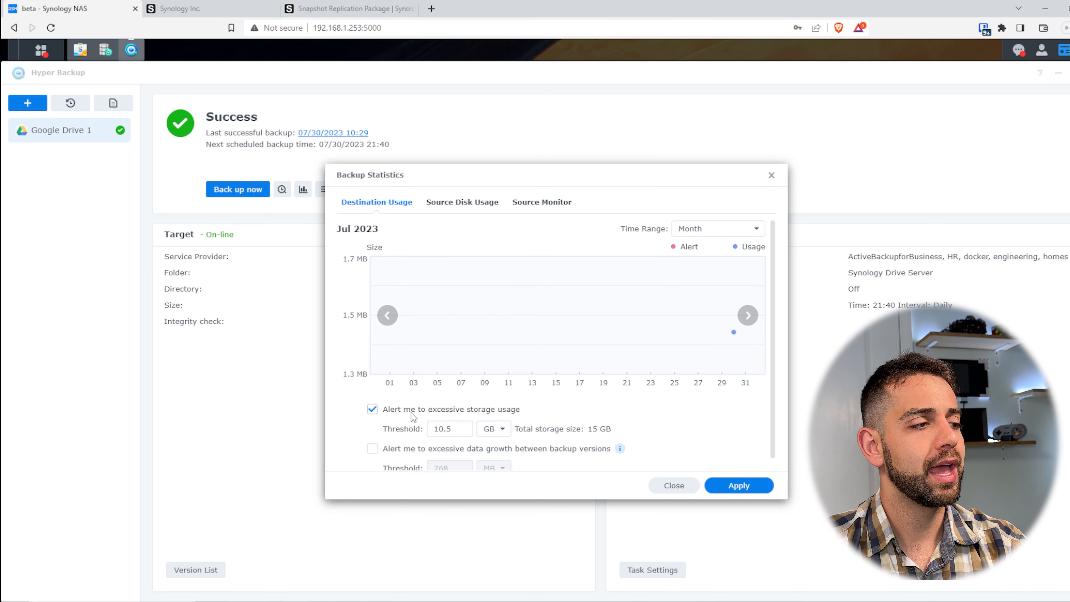
left_click(485, 408)
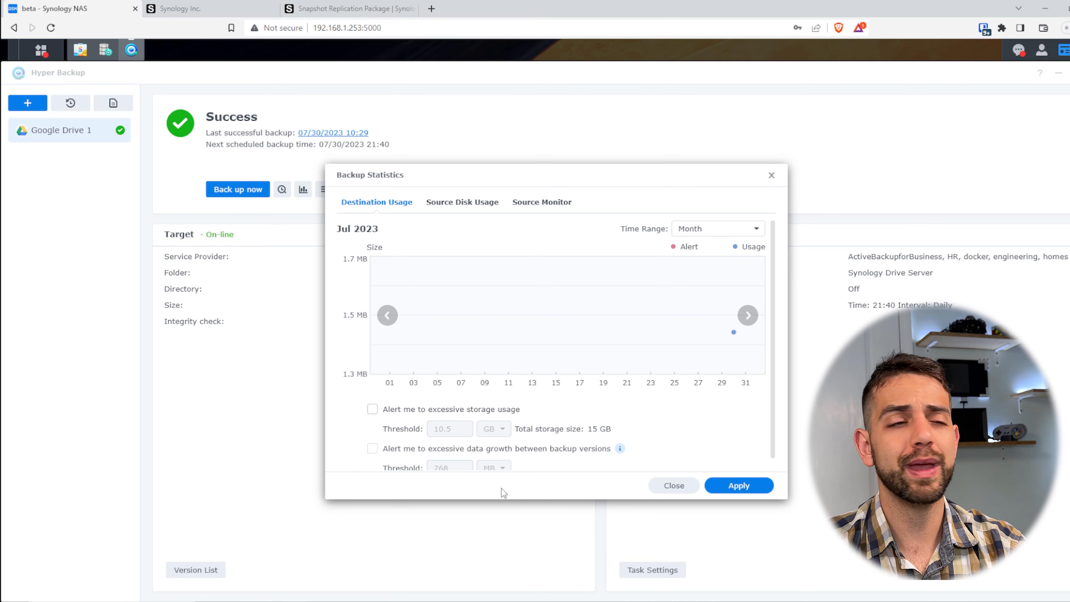
left_click(462, 202)
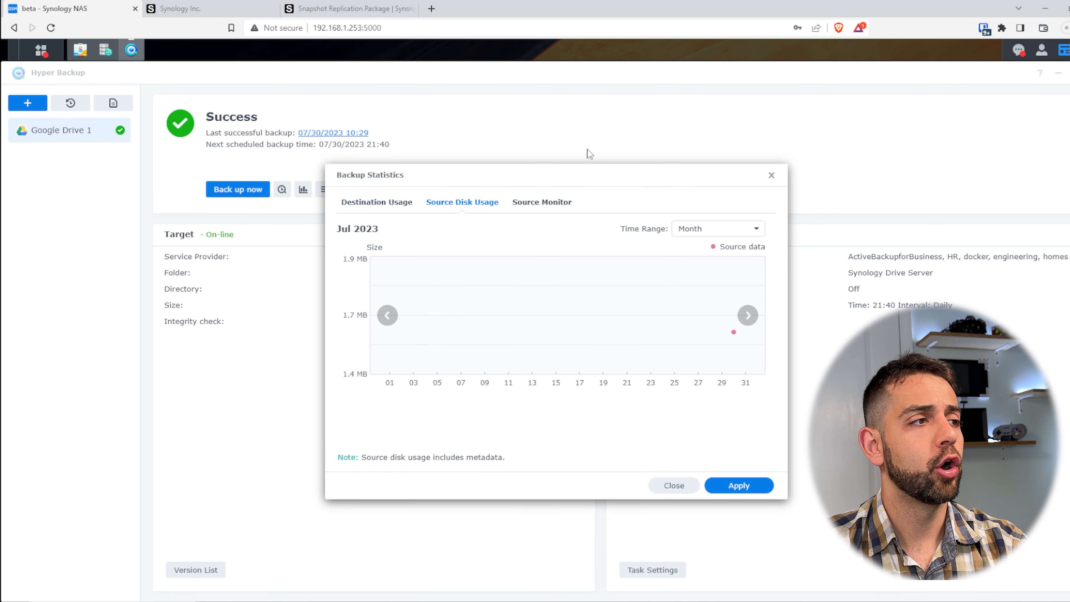
left_click(544, 203)
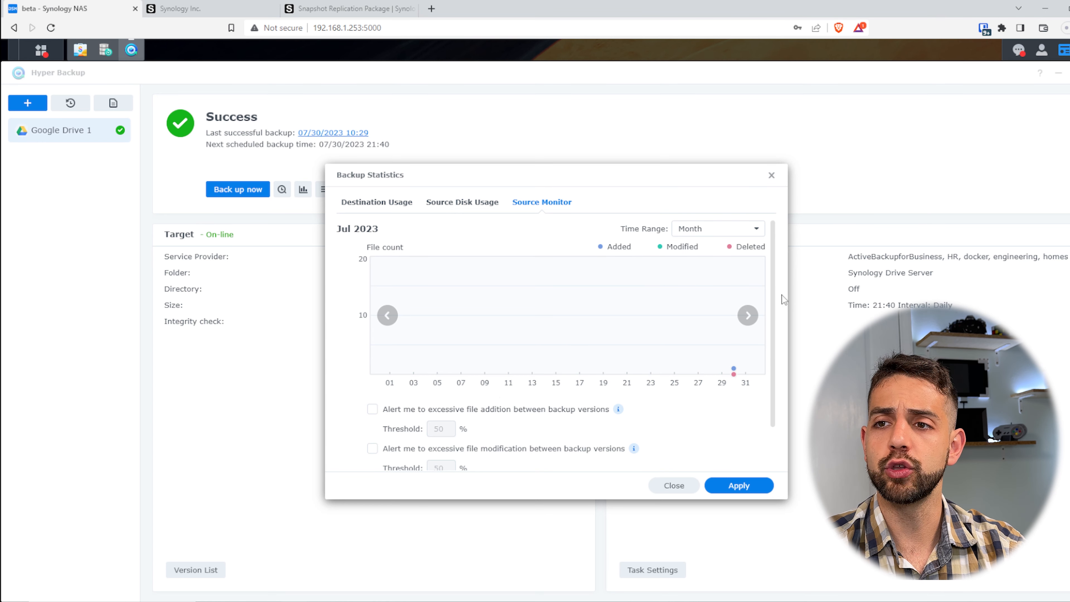
left_click(772, 175)
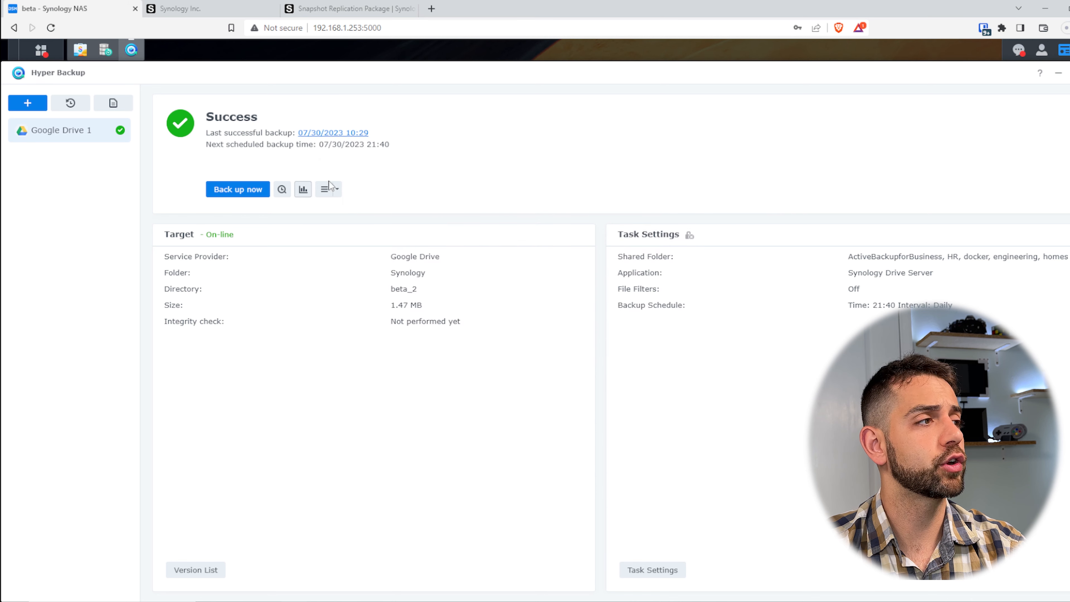
Check the additional management actions available for the Google Drive 1 task and close Hyper Backup
left_click(331, 189)
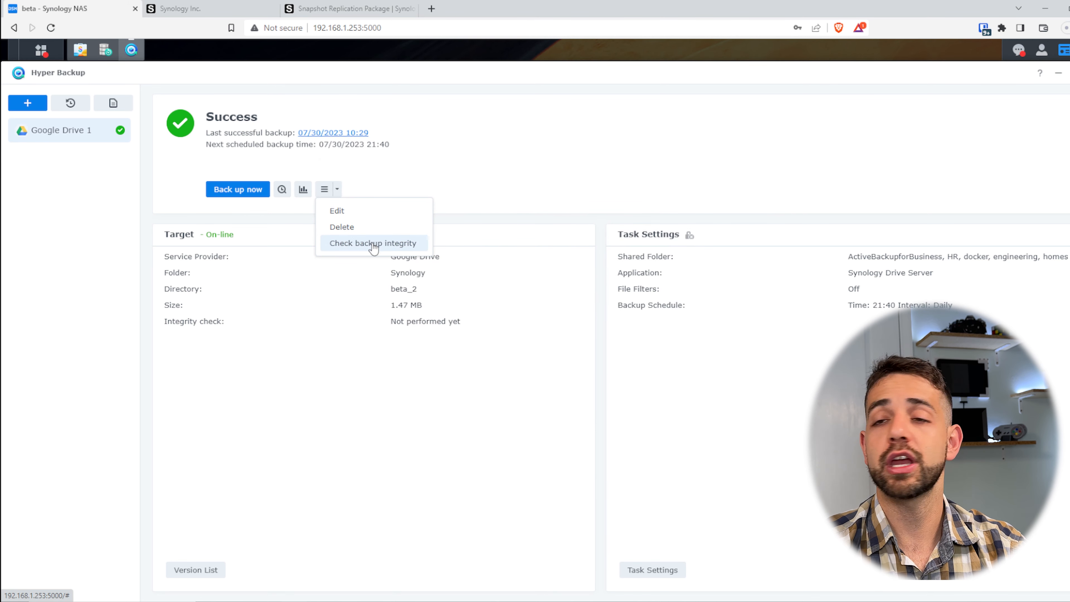
left_click(435, 156)
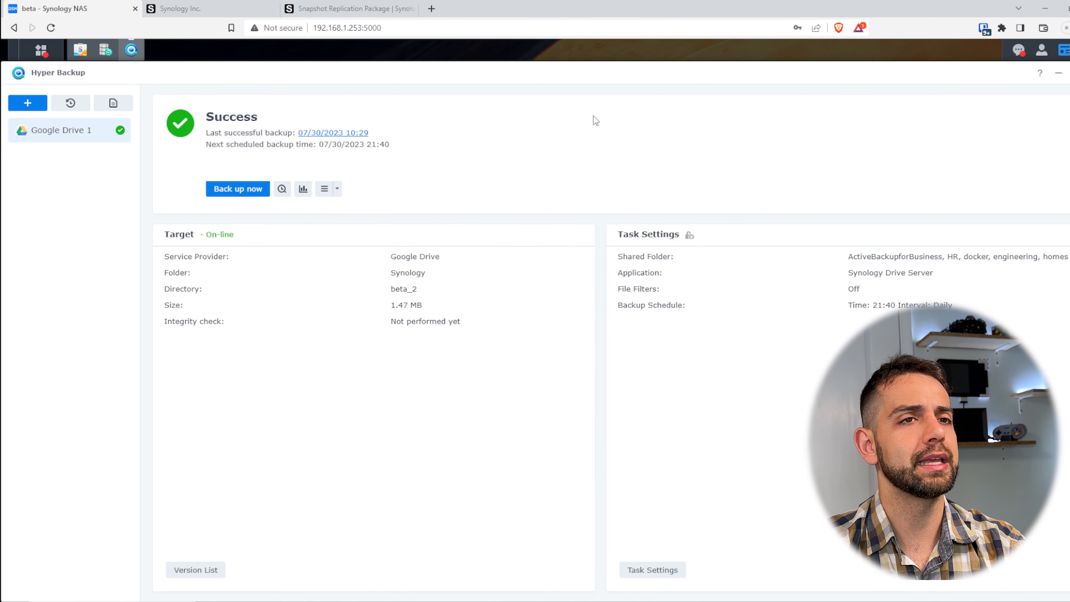
left_click(1069, 73)
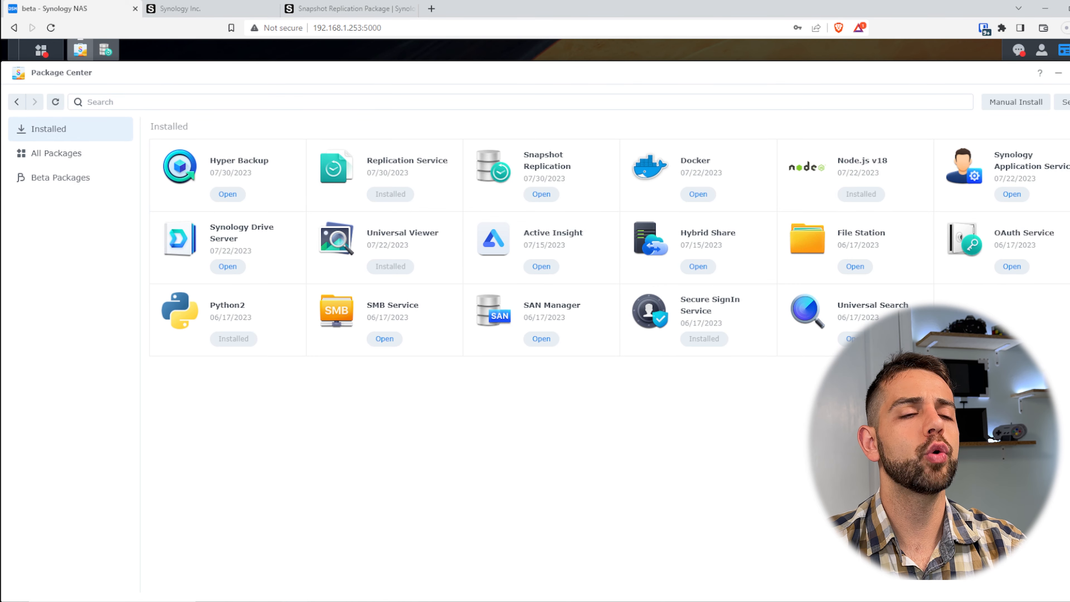